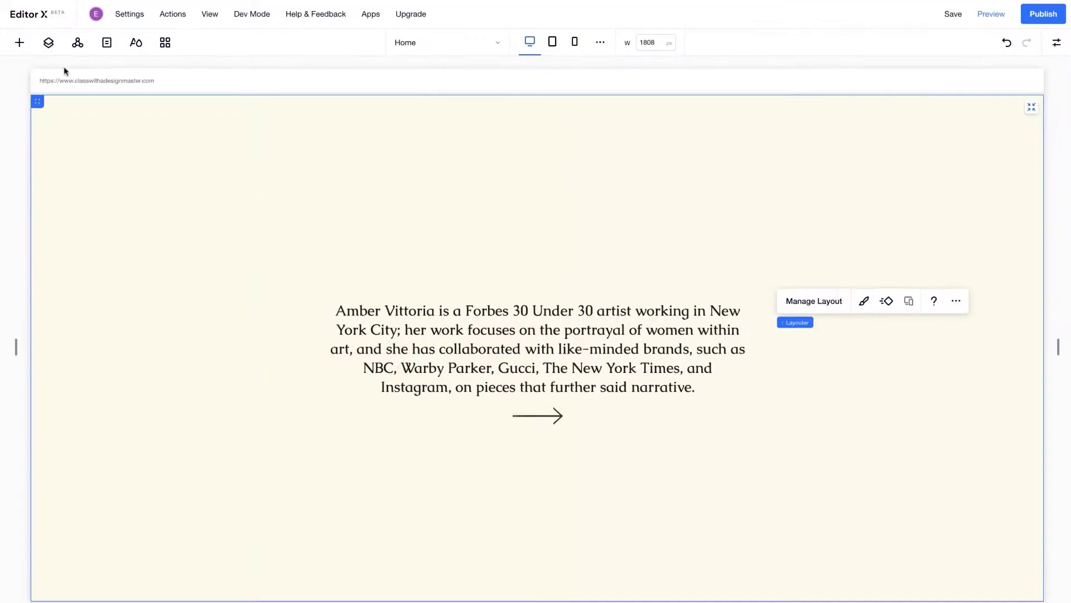
Step: Drag an artwork image from Site Files into the right column, then preview the live site
{"action": "left_click", "coordinate": [19, 41]}
{"action": "left_click", "coordinate": [58, 179]}
{"action": "left_click_drag", "start_coordinate": [334, 217], "coordinate": [231, 391]}
{"action": "left_click_drag", "start_coordinate": [112, 446], "coordinate": [897, 449]}
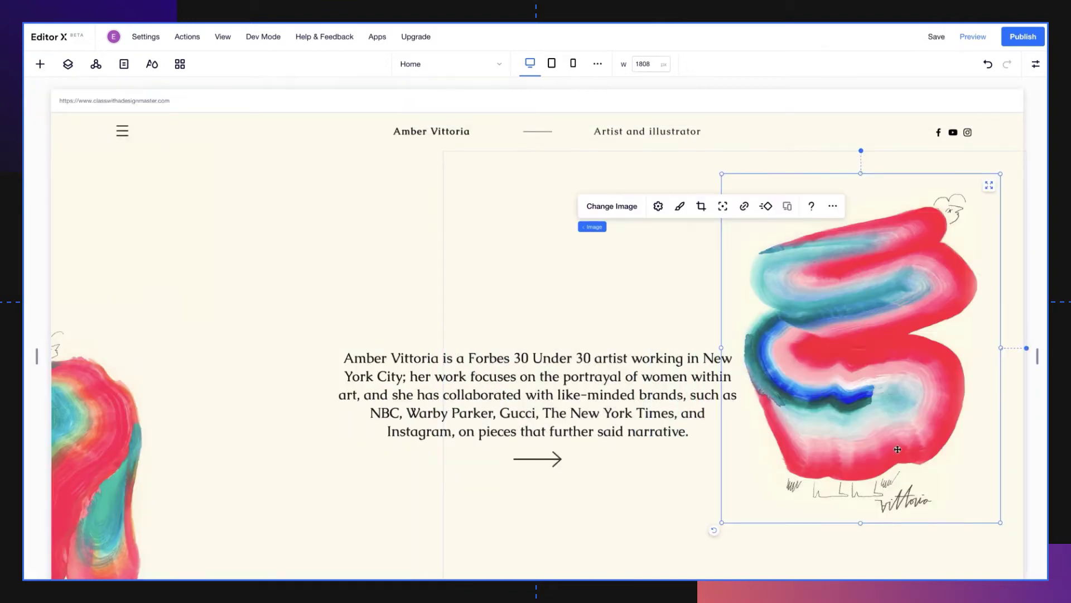
{"action": "left_click", "coordinate": [971, 37]}
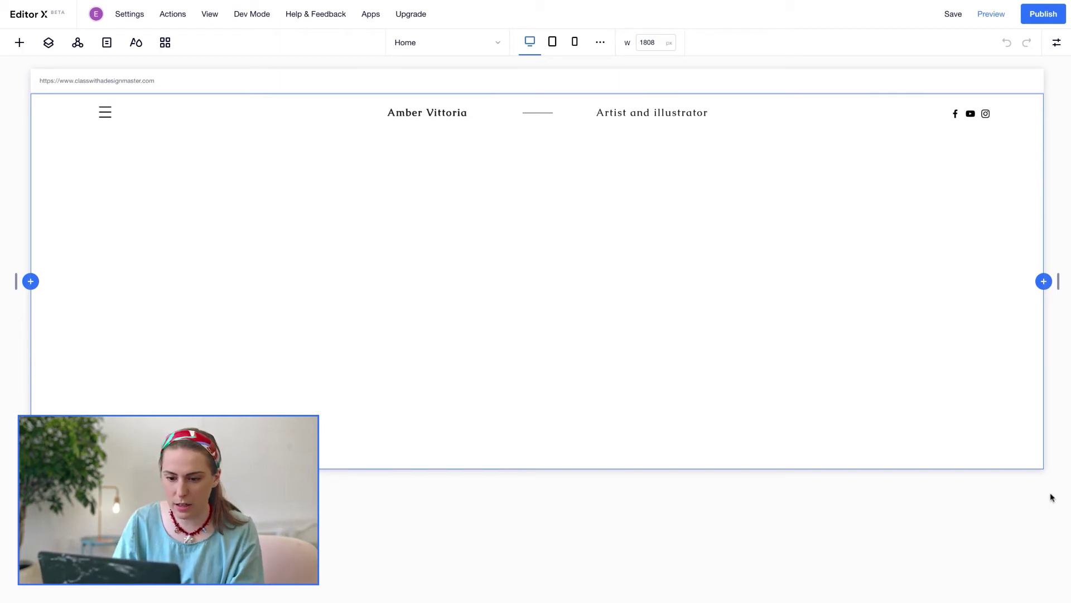
Step: Set the page background to the custom cream colour FAF7E8
{"action": "left_click", "coordinate": [1058, 43]}
{"action": "left_click", "coordinate": [959, 152]}
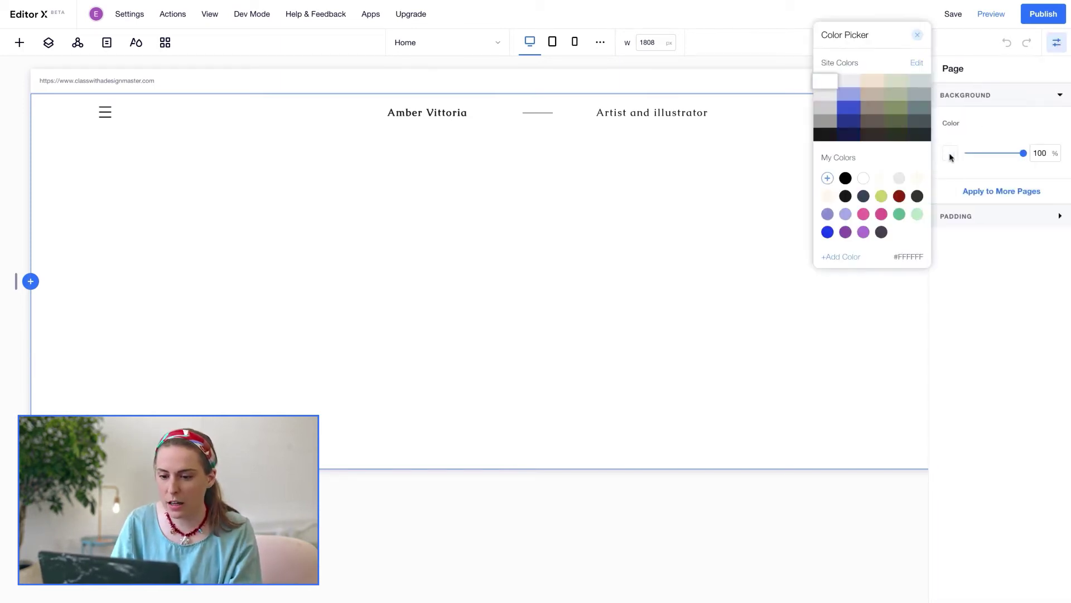
{"action": "left_click", "coordinate": [829, 177]}
{"action": "left_click", "coordinate": [893, 235]}
{"action": "type", "text": "FAF7E8"}
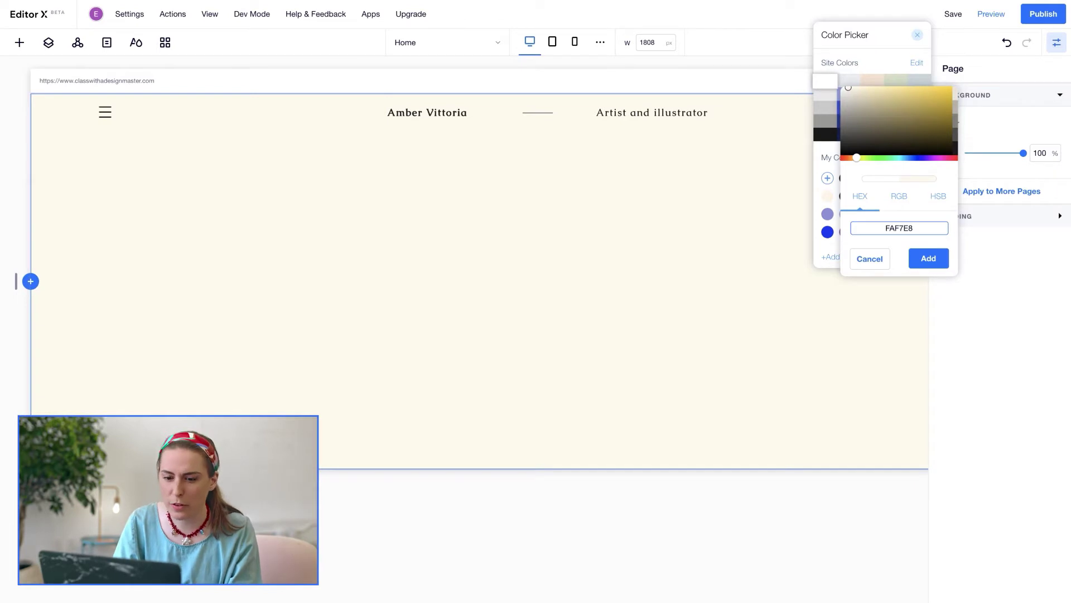
{"action": "left_click", "coordinate": [927, 260]}
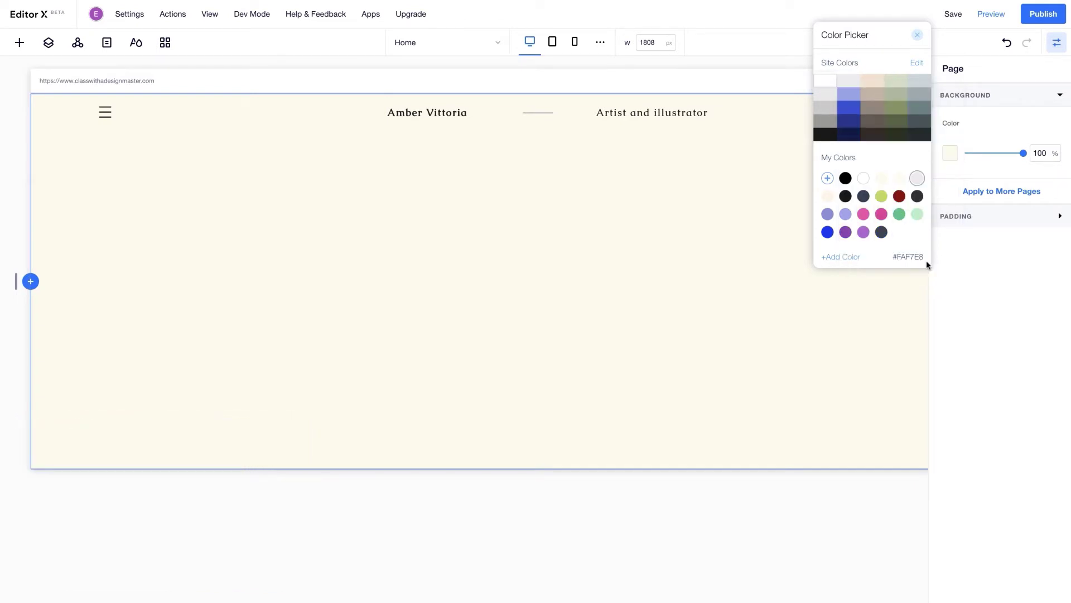
{"action": "left_click", "coordinate": [918, 35]}
Step: Give the blank section a minimum height of 100 vh
{"action": "left_click", "coordinate": [891, 233]}
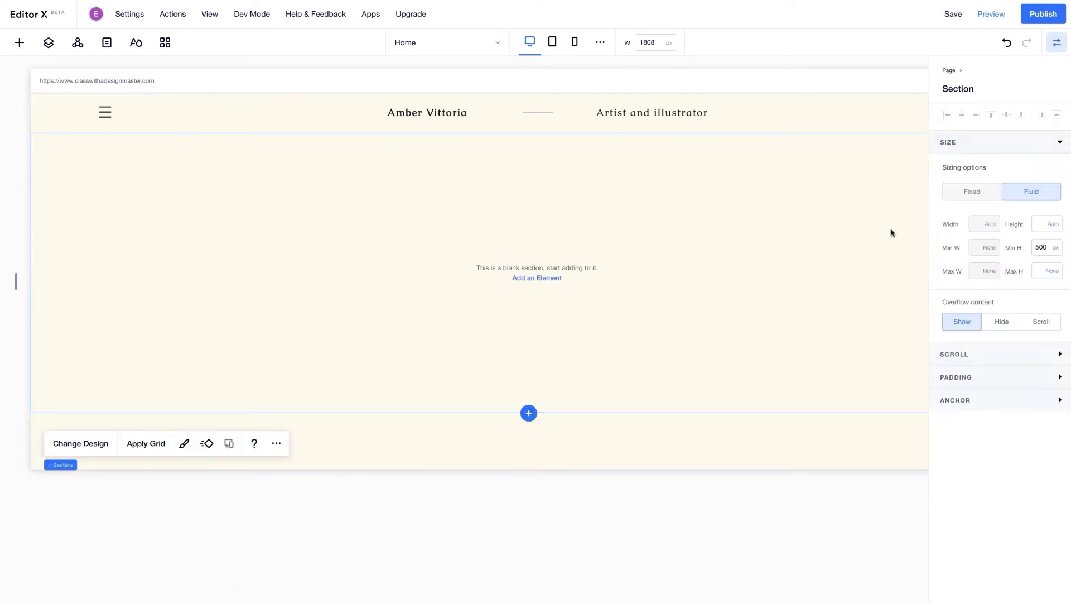
{"action": "left_click", "coordinate": [1054, 247]}
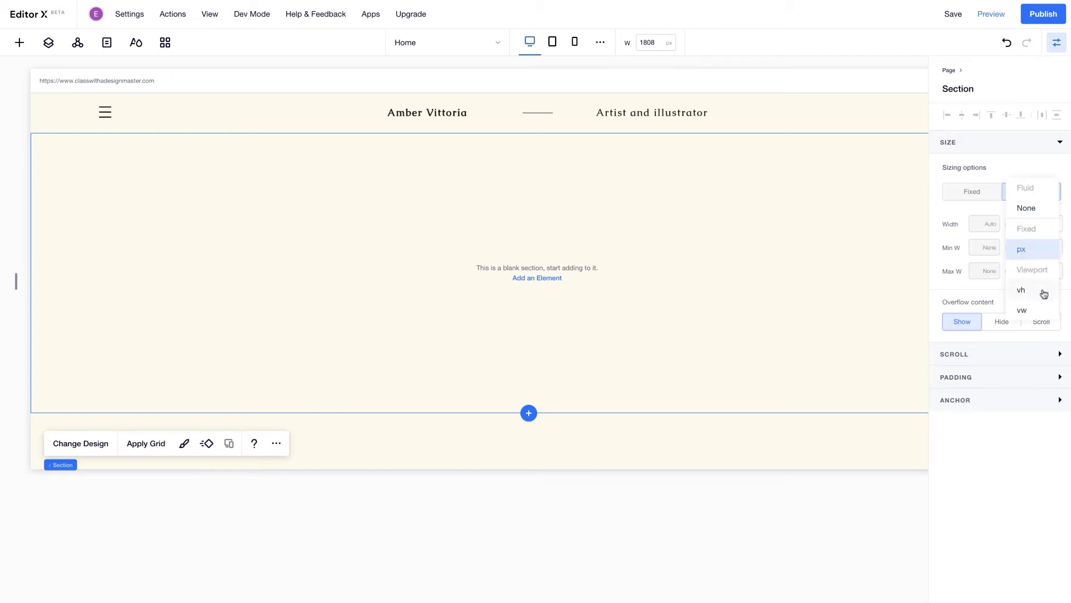
{"action": "left_click", "coordinate": [1043, 292]}
{"action": "key", "text": "Return"}
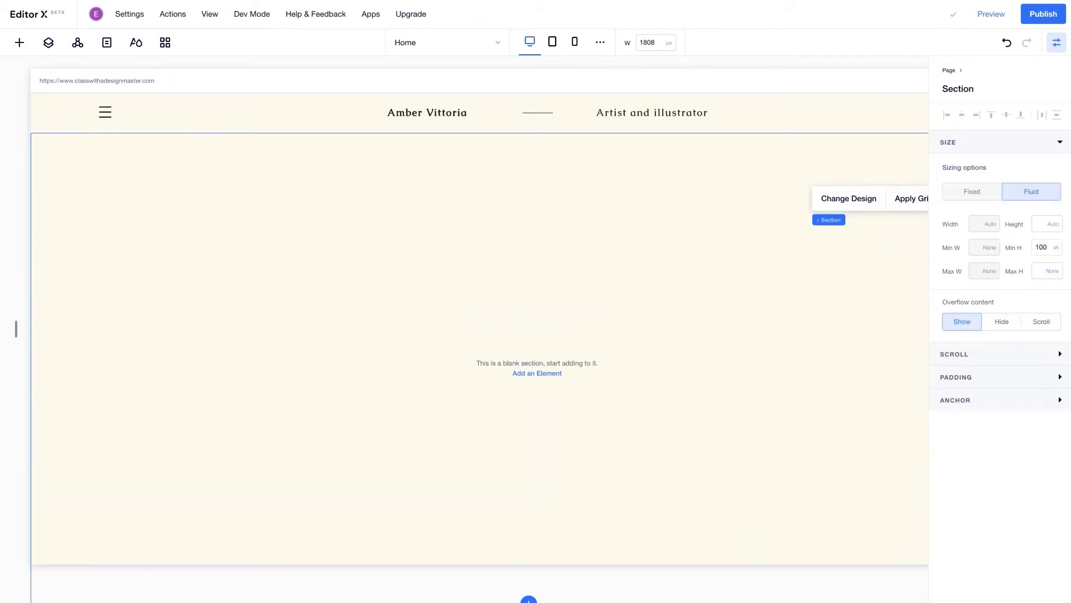
Step: Add a title text box, paste the artist bio paragraph into it, and widen it
{"action": "left_click", "coordinate": [20, 42]}
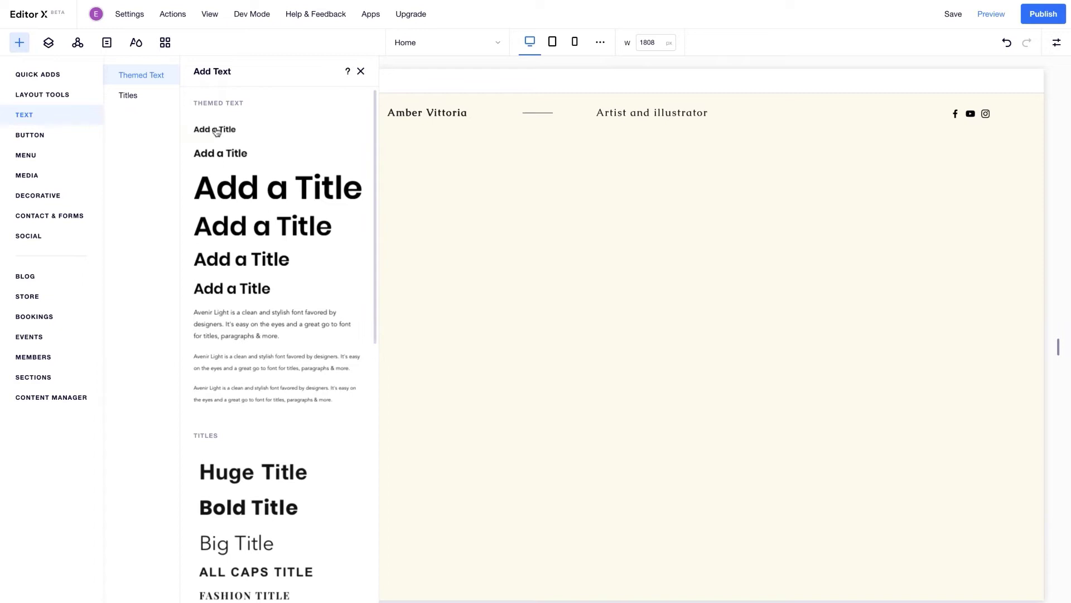
{"action": "left_click_drag", "start_coordinate": [217, 131], "coordinate": [481, 351]}
{"action": "double_click", "coordinate": [481, 350]}
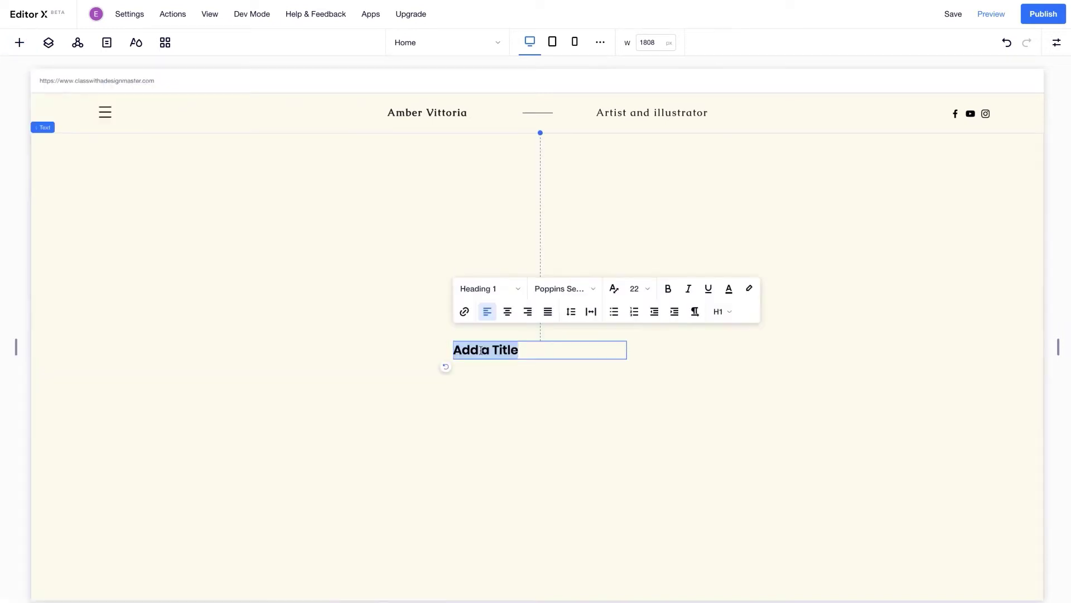
{"action": "type", "text": "Amber Vittoria is a Forbes 30 Under 30 artist working in New York City; her work focuses on the portrayal of women within art, and she has collaborated with like-minded brands, such as NBC, Warby Parker, Gucci, The New York Times, and Instagram, on pieces that further said narrative."}
{"action": "key", "text": "Escape"}
{"action": "left_click_drag", "start_coordinate": [627, 442], "coordinate": [840, 437]}
{"action": "double_click", "coordinate": [648, 345]}
Step: Format the bio paragraph in Caudex at font size 26
{"action": "left_click", "coordinate": [563, 289]}
{"action": "type", "text": "Caudex"}
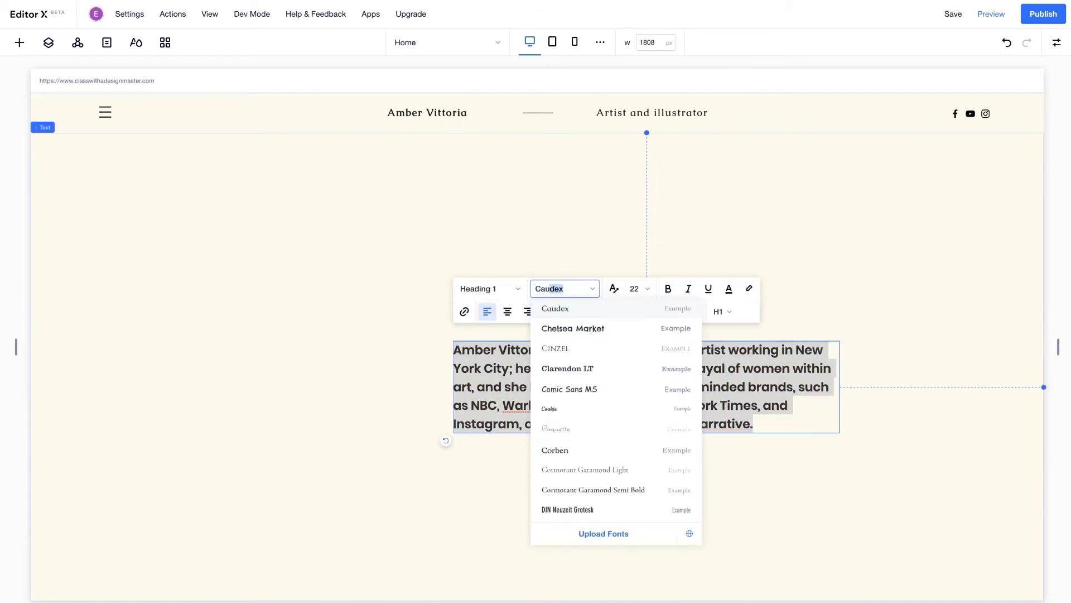
{"action": "key", "text": "Return"}
{"action": "left_click", "coordinate": [646, 289]}
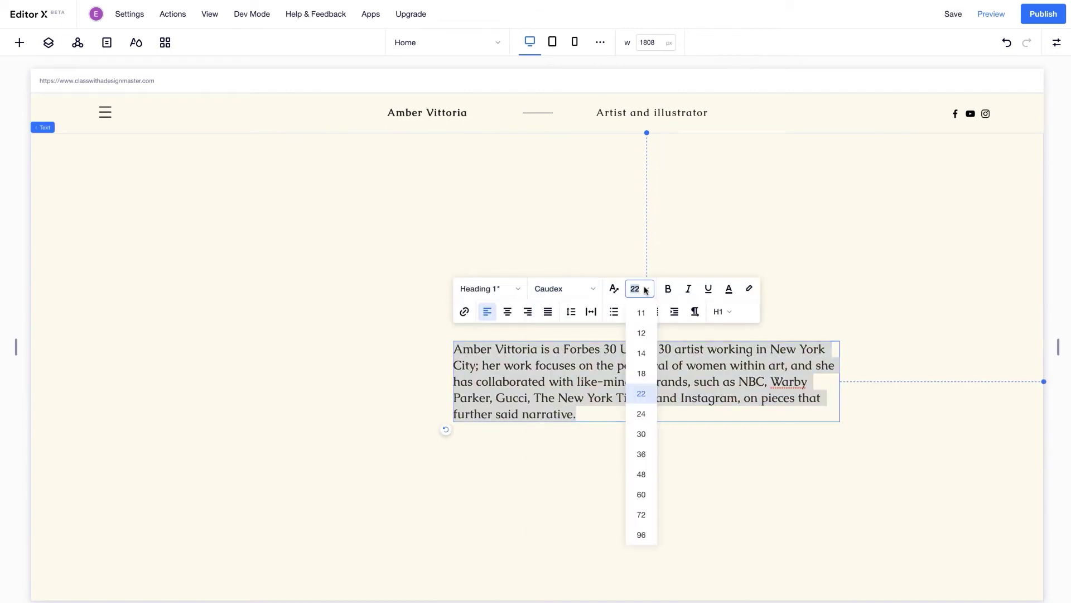
{"action": "left_click", "coordinate": [642, 434]}
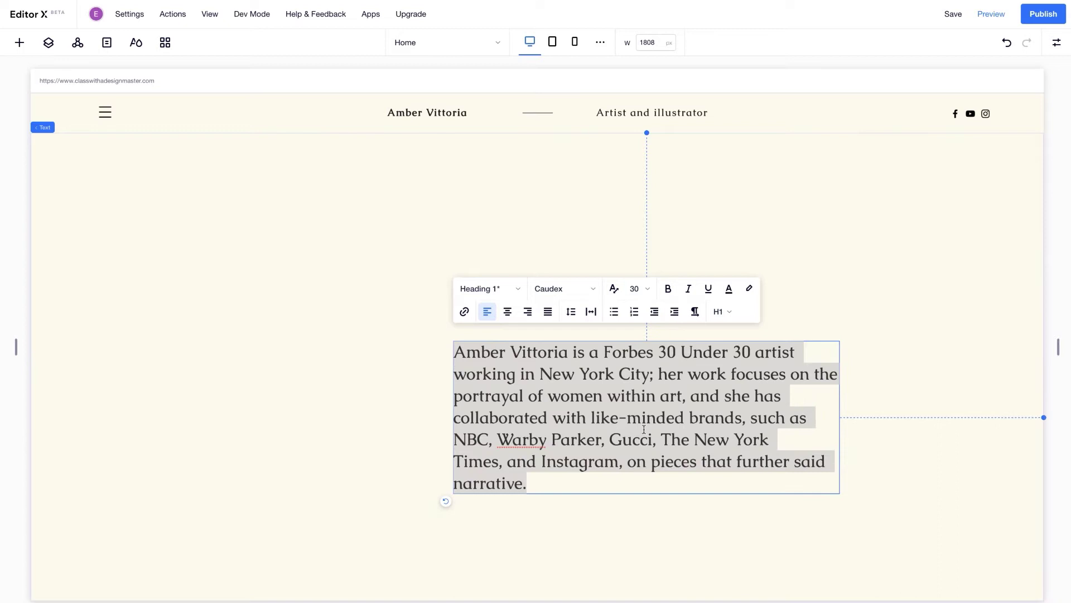
{"action": "left_click", "coordinate": [645, 287]}
{"action": "left_click", "coordinate": [640, 412]}
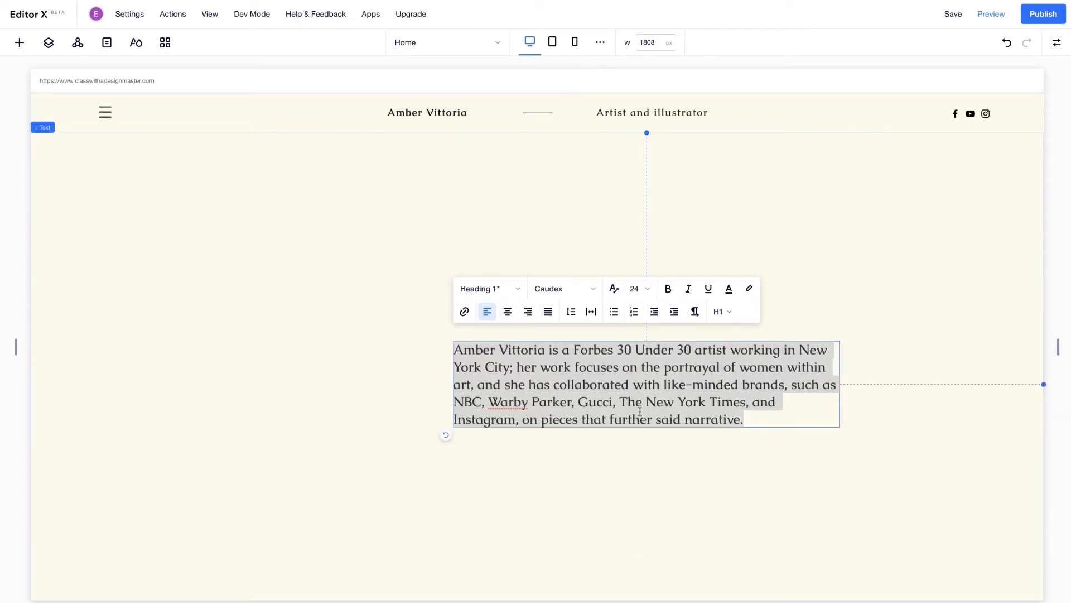
{"action": "left_click", "coordinate": [636, 290]}
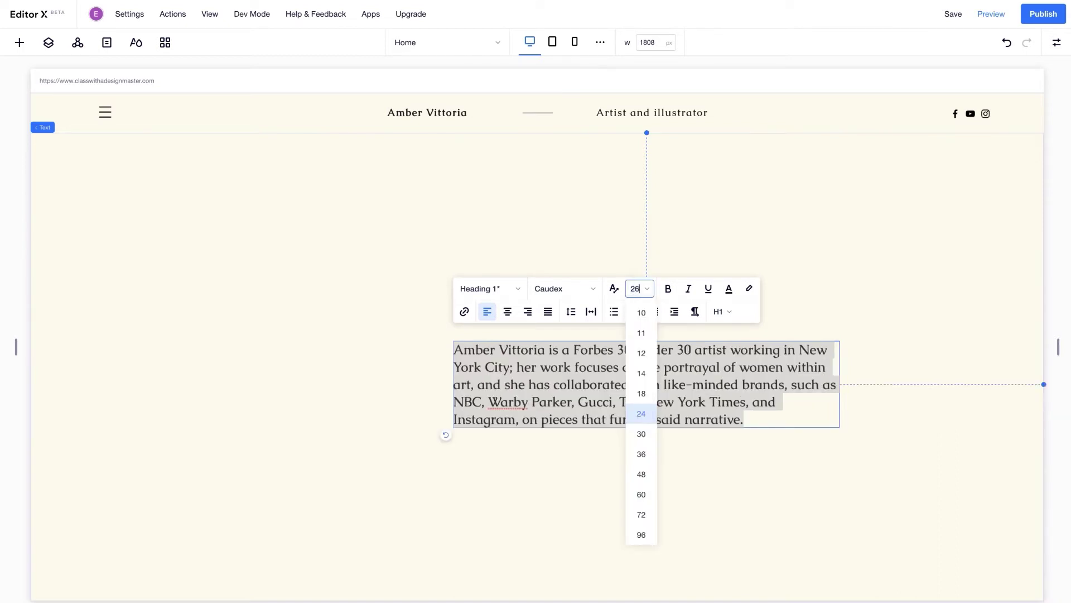
{"action": "type", "text": "26"}
{"action": "key", "text": "Return"}
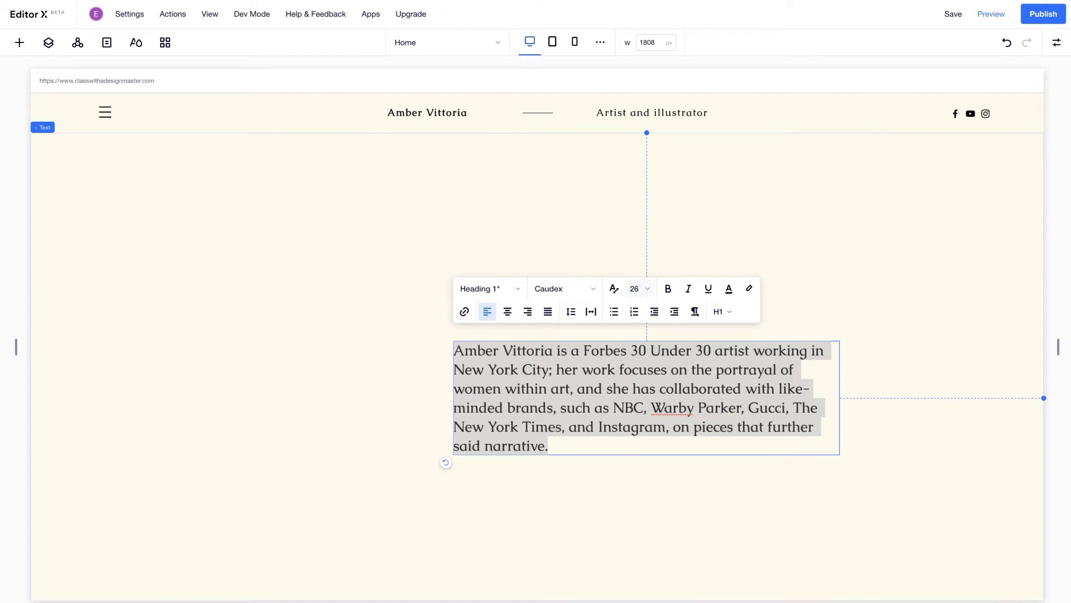
Step: Center-align the bio text and centre the box vertically and horizontally in the section
{"action": "left_click", "coordinate": [508, 311]}
{"action": "left_click_drag", "start_coordinate": [453, 398], "coordinate": [423, 397]}
{"action": "left_click", "coordinate": [1056, 44]}
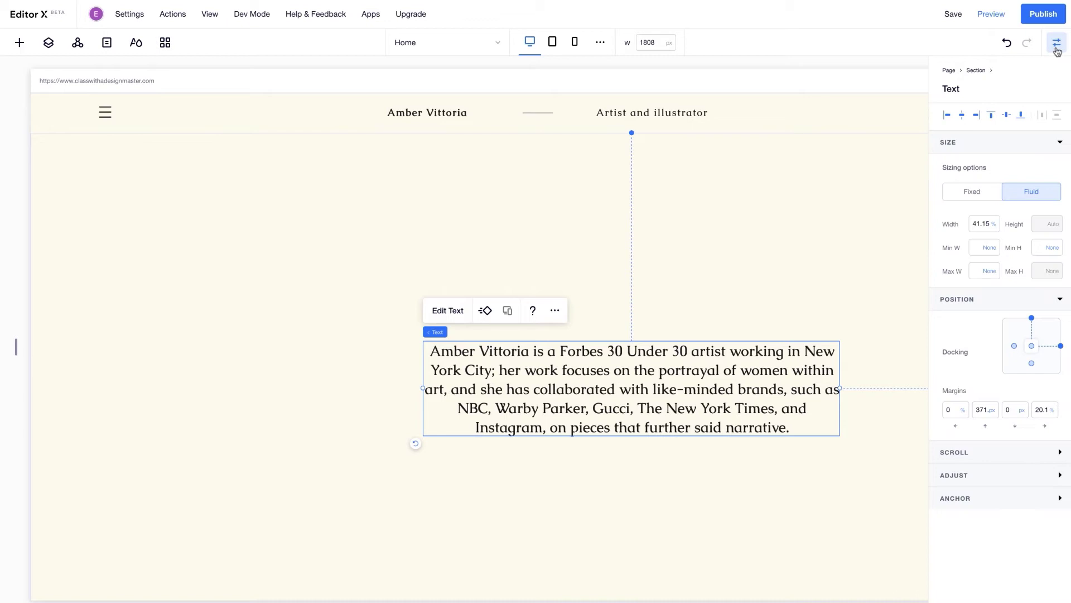
{"action": "left_click", "coordinate": [1007, 115]}
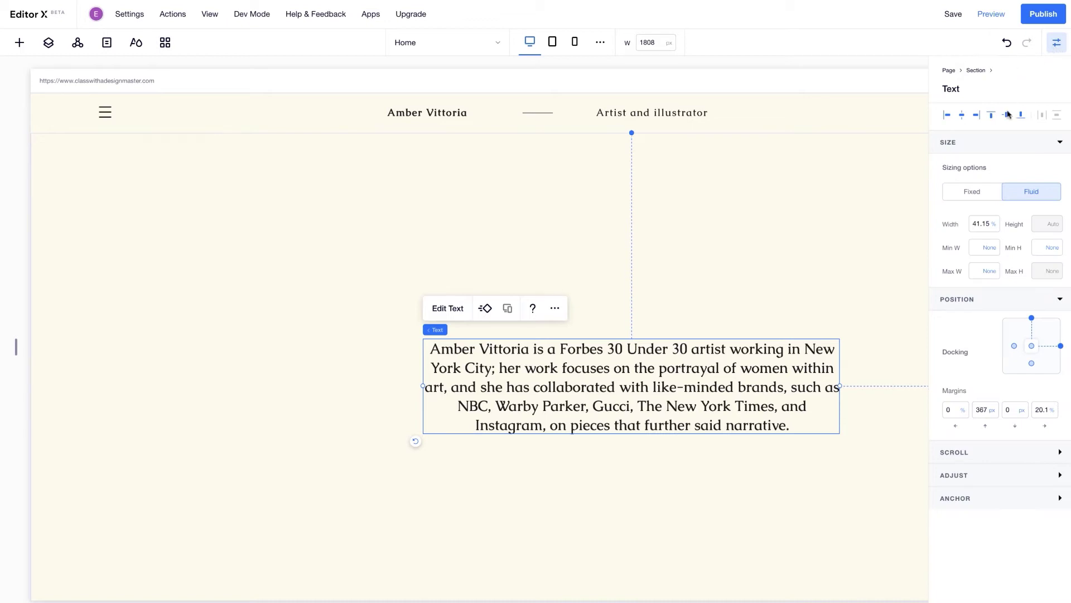
{"action": "left_click", "coordinate": [964, 115]}
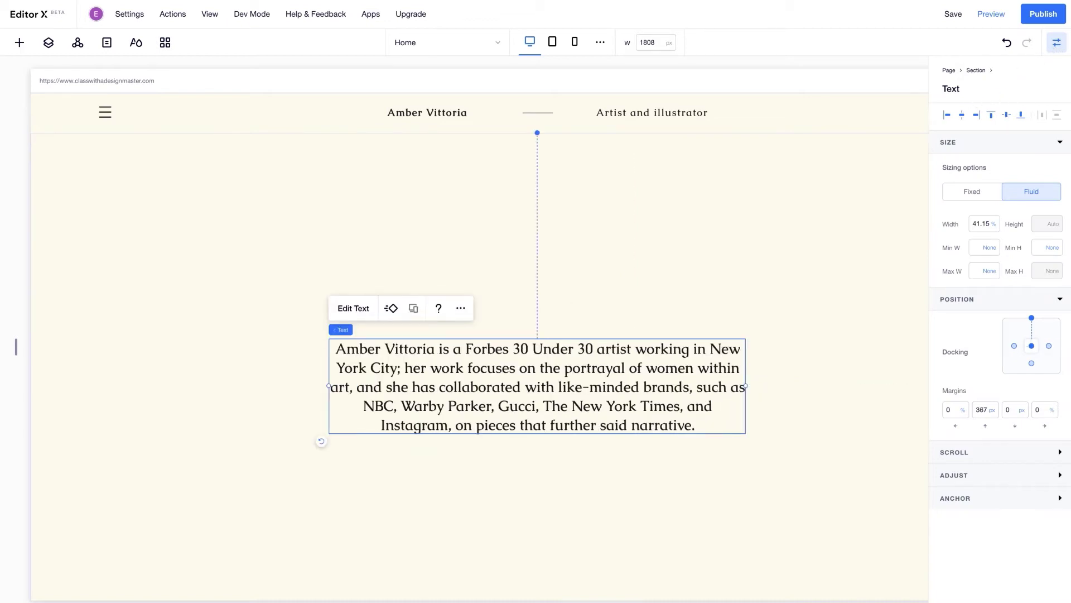
Step: Place a decorative arrow below the paragraph, rotate it 90 degrees, and shrink it
{"action": "left_click", "coordinate": [20, 45]}
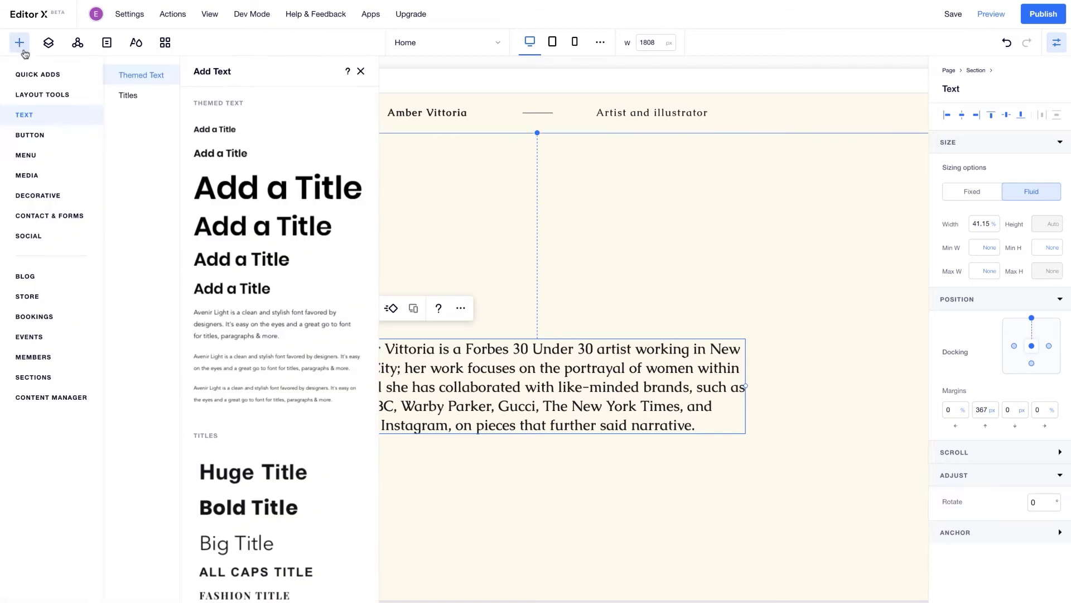
{"action": "left_click", "coordinate": [79, 198]}
{"action": "left_click_drag", "start_coordinate": [282, 512], "coordinate": [534, 475]}
{"action": "left_click", "coordinate": [1040, 533]}
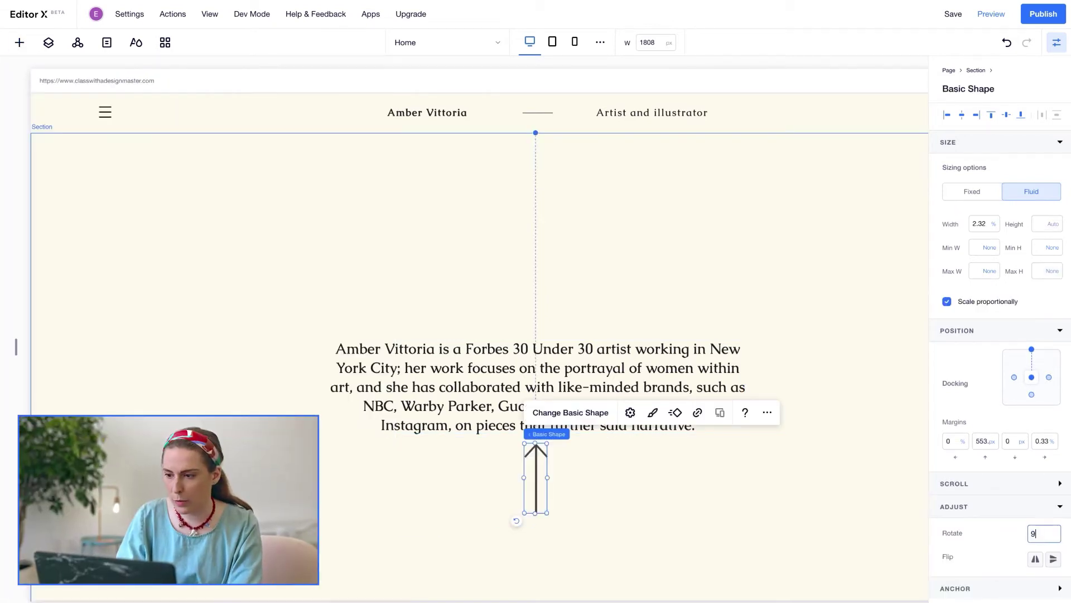
{"action": "type", "text": "90"}
{"action": "key", "text": "Return"}
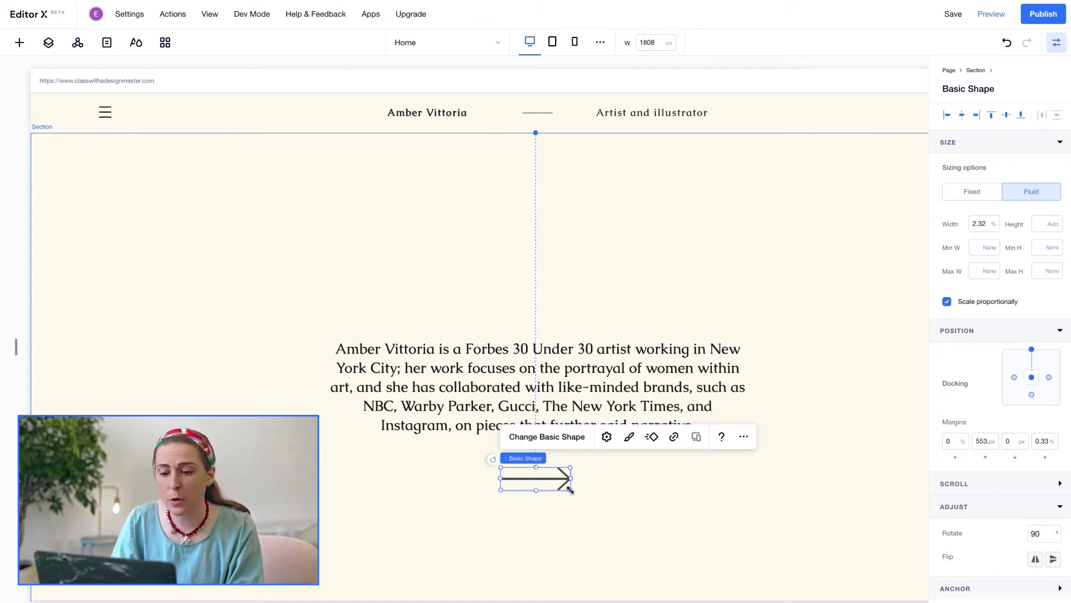
{"action": "left_click_drag", "start_coordinate": [570, 489], "coordinate": [544, 456]}
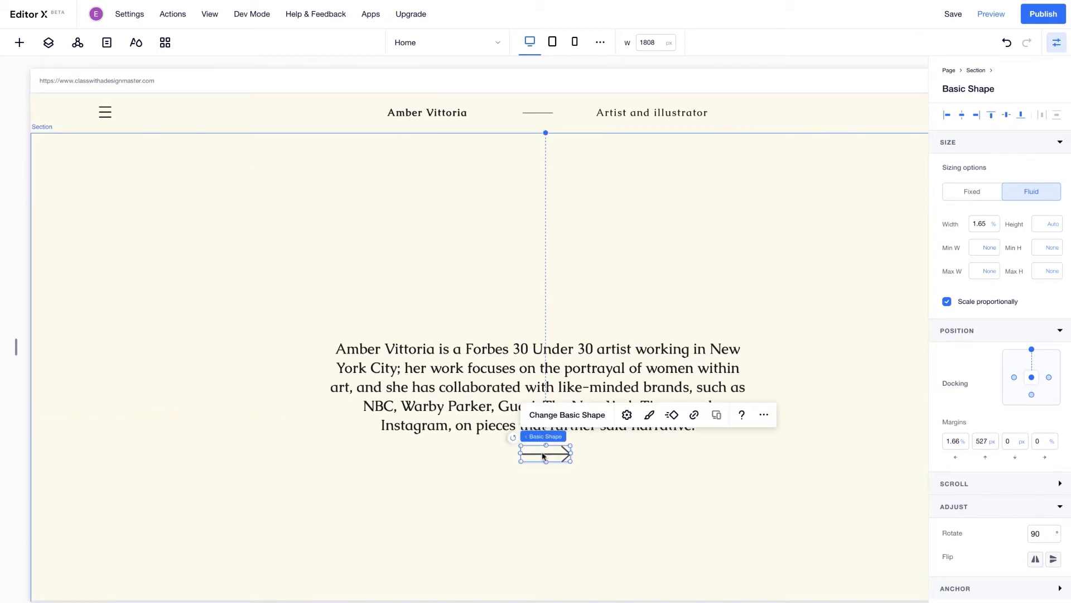
Step: Center the arrow under the text and group the paragraph and arrow into a stack
{"action": "left_click", "coordinate": [649, 414]}
{"action": "left_click", "coordinate": [636, 356]}
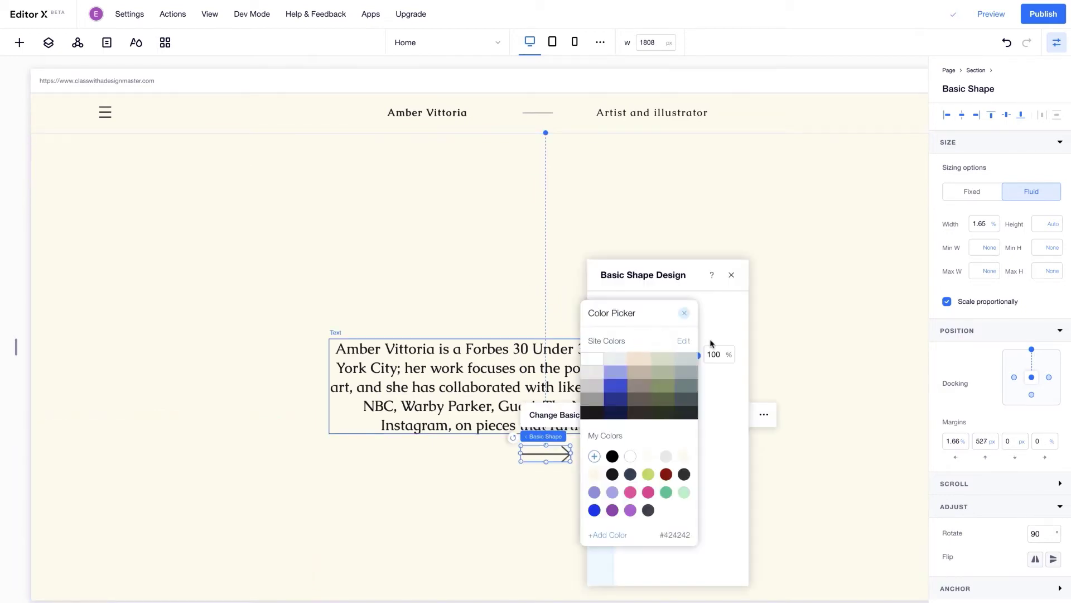
{"action": "left_click", "coordinate": [731, 275]}
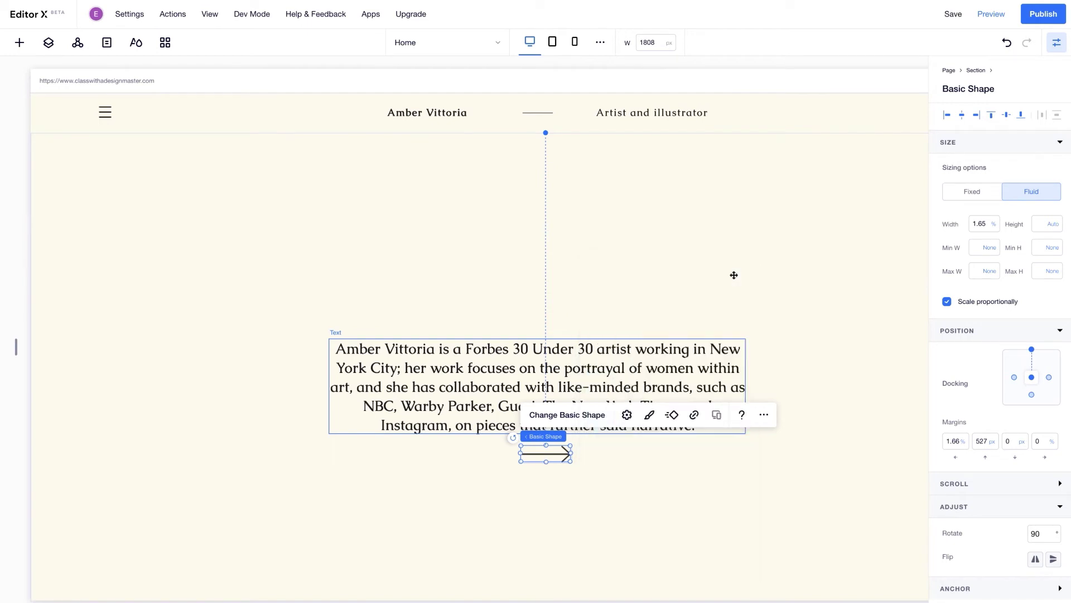
{"action": "left_click", "coordinate": [963, 116]}
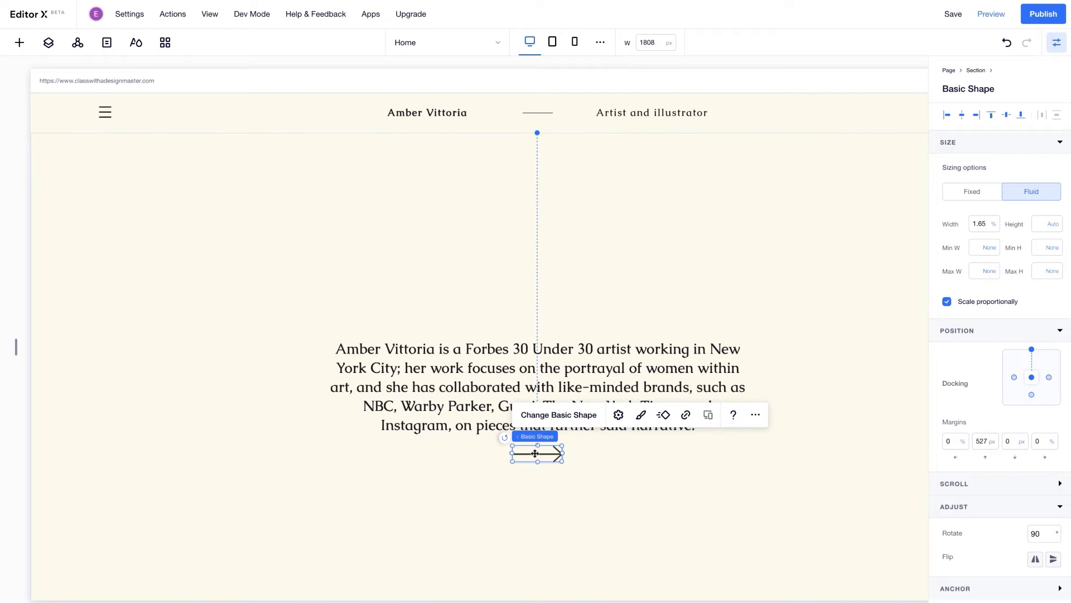
{"action": "left_click", "coordinate": [523, 374], "text": "shift"}
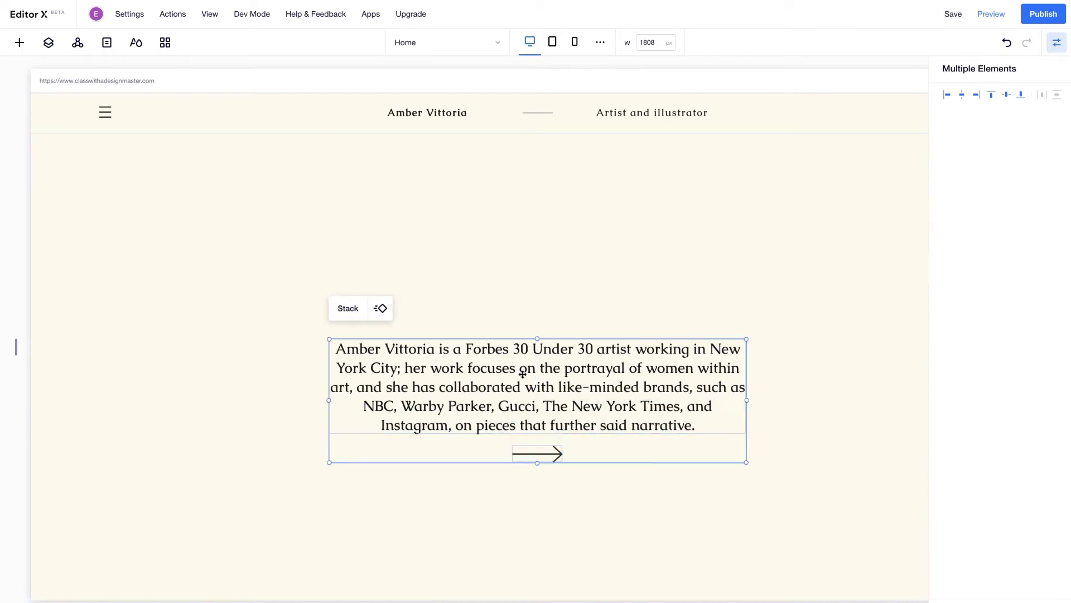
{"action": "left_click", "coordinate": [349, 310]}
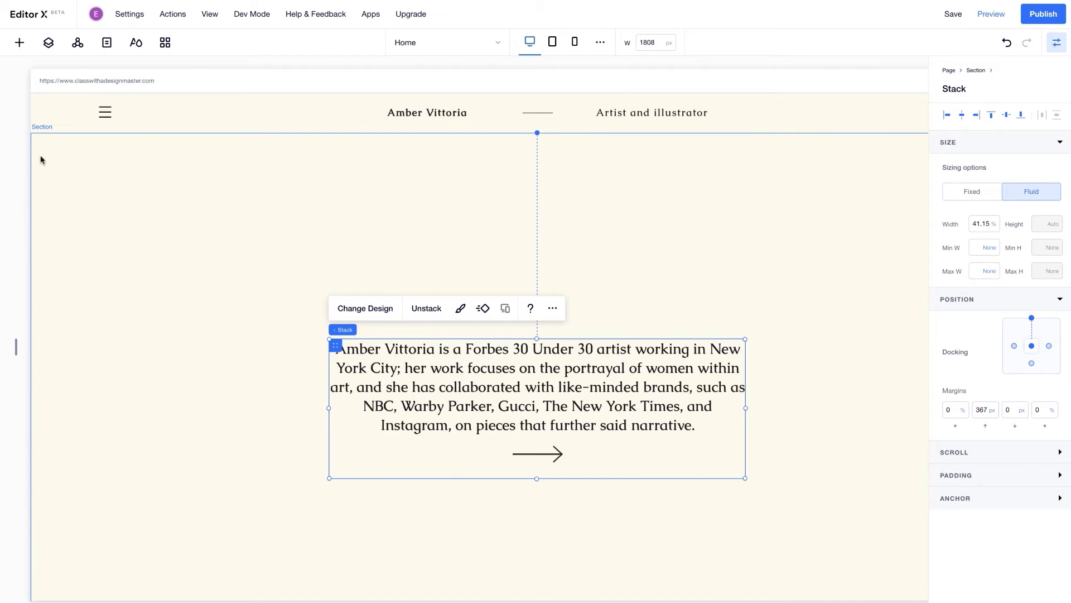
Step: Add a Layouter from Quick Adds to the bio section and select its first grey item box
{"action": "left_click", "coordinate": [19, 44]}
{"action": "left_click", "coordinate": [45, 74]}
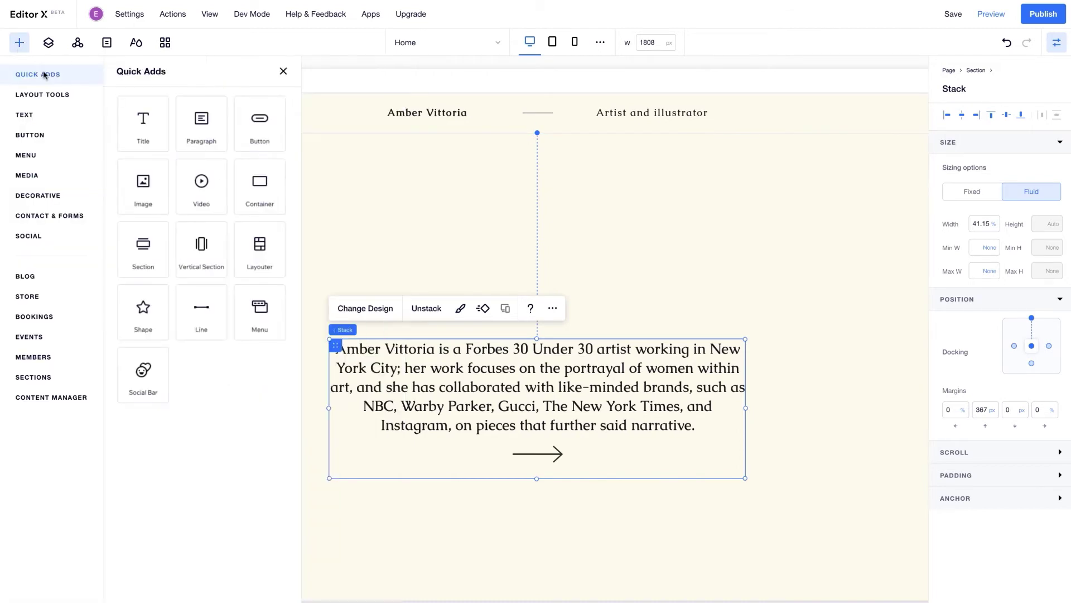
{"action": "left_click", "coordinate": [271, 256]}
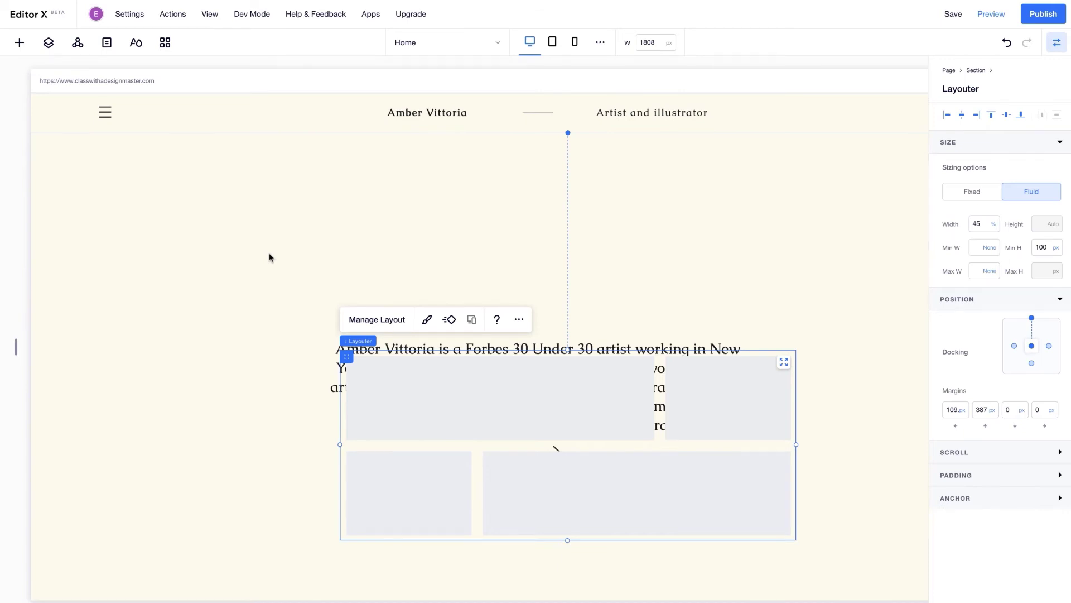
{"action": "left_click", "coordinate": [381, 395]}
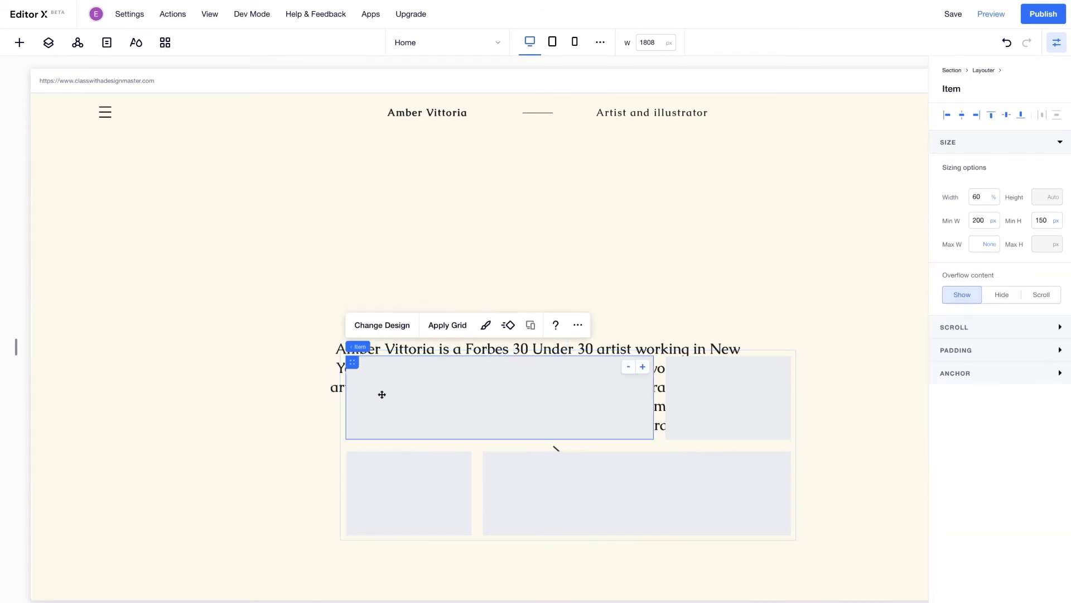
Step: Change the background fill of the first, lower and lower-left item boxes from grey to cream
{"action": "left_click", "coordinate": [486, 330]}
{"action": "left_click", "coordinate": [731, 344]}
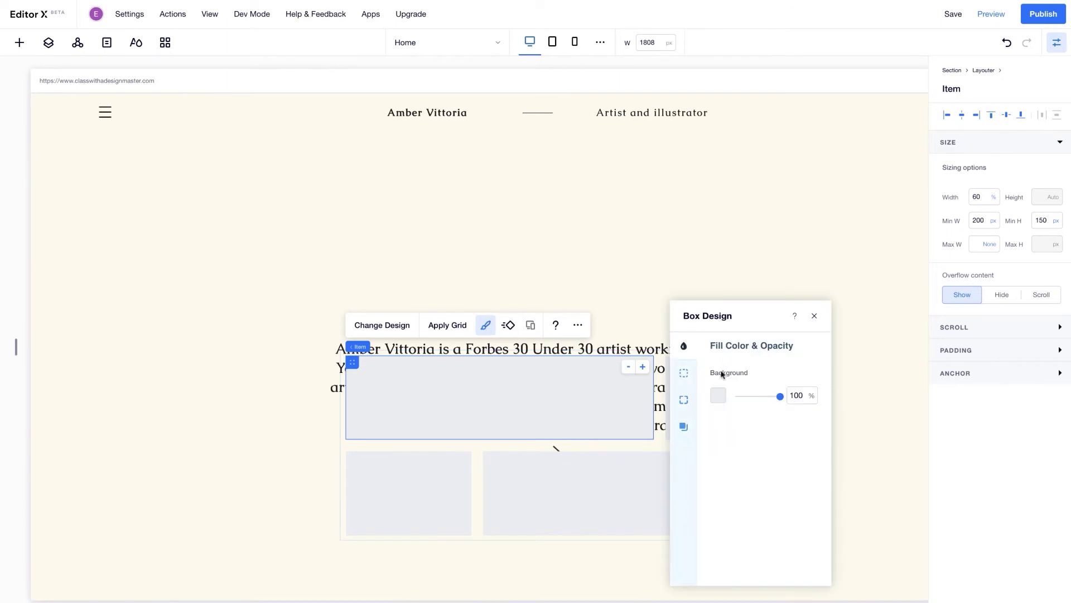
{"action": "left_click", "coordinate": [719, 396]}
{"action": "left_click", "coordinate": [823, 527]}
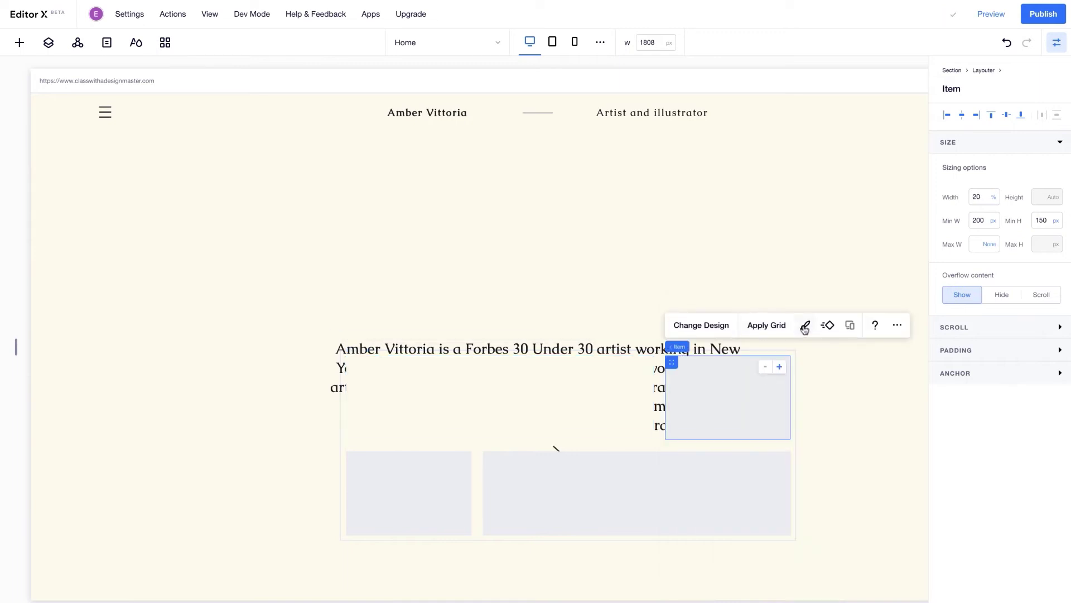
{"action": "left_click", "coordinate": [734, 473]}
{"action": "left_click", "coordinate": [622, 420]}
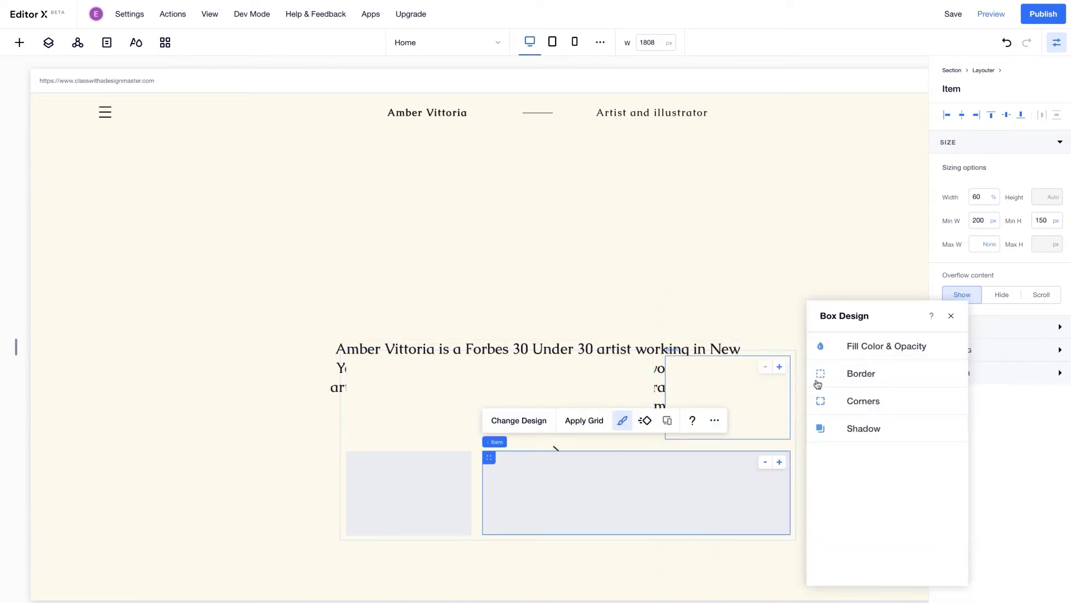
{"action": "left_click", "coordinate": [855, 395]}
{"action": "left_click", "coordinate": [953, 525]}
{"action": "left_click", "coordinate": [408, 491]}
{"action": "left_click", "coordinate": [486, 420]}
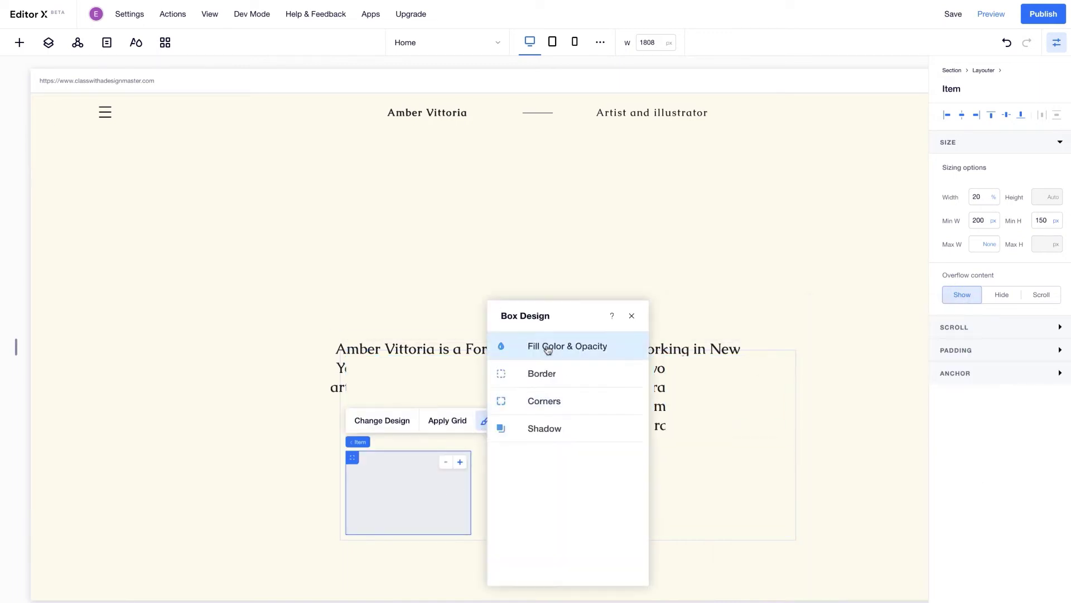
{"action": "left_click", "coordinate": [545, 345]}
{"action": "left_click", "coordinate": [536, 395]}
{"action": "left_click", "coordinate": [541, 527]}
{"action": "left_click", "coordinate": [631, 314]}
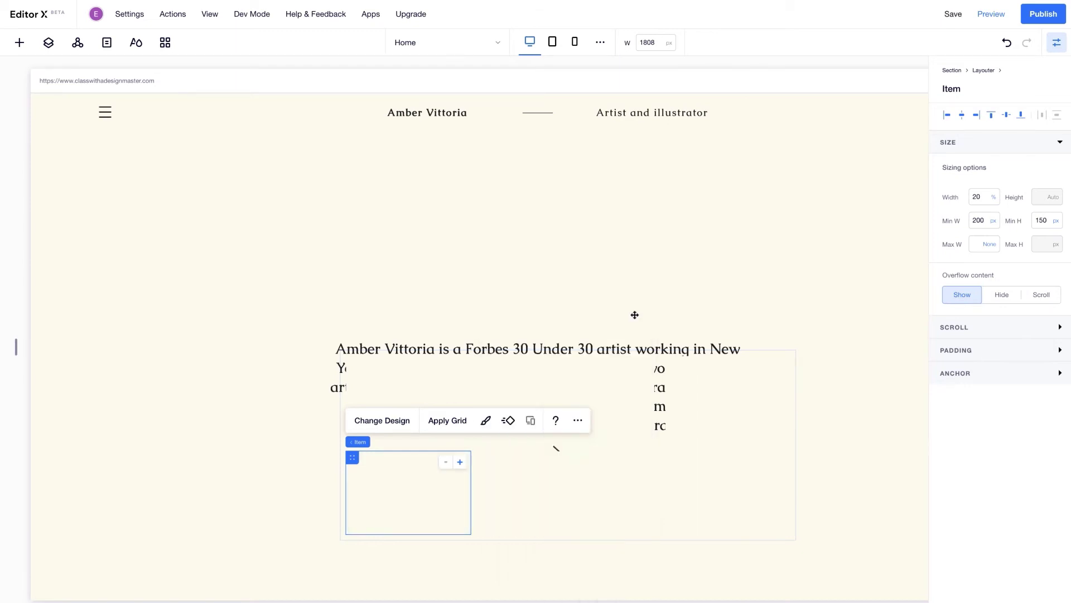
Step: Stretch the Layouter to full page width and move the bio Stack above it in Layers
{"action": "left_click", "coordinate": [791, 370]}
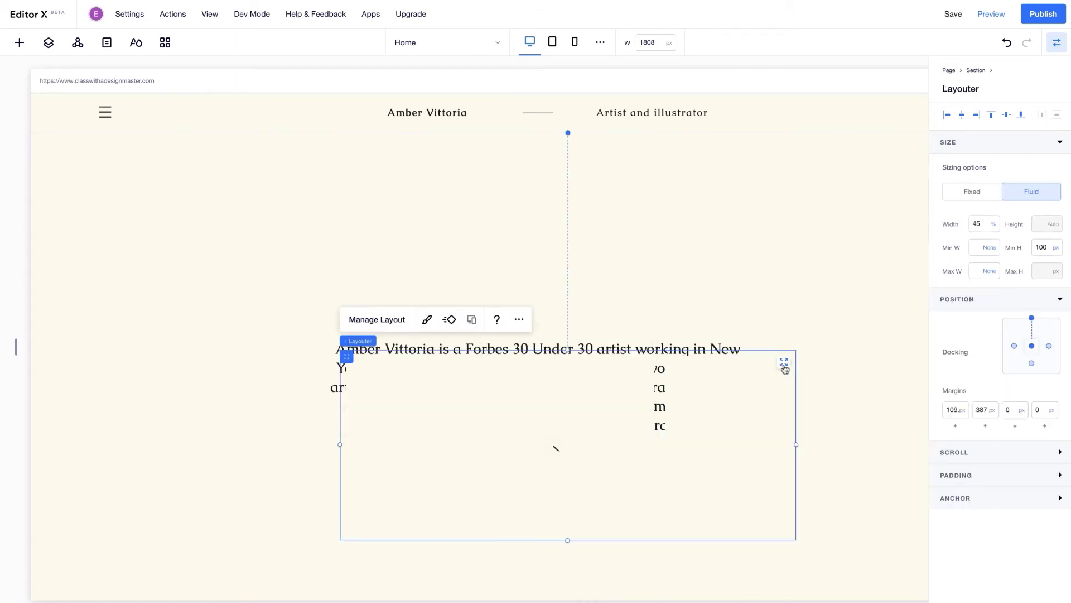
{"action": "left_click", "coordinate": [784, 363]}
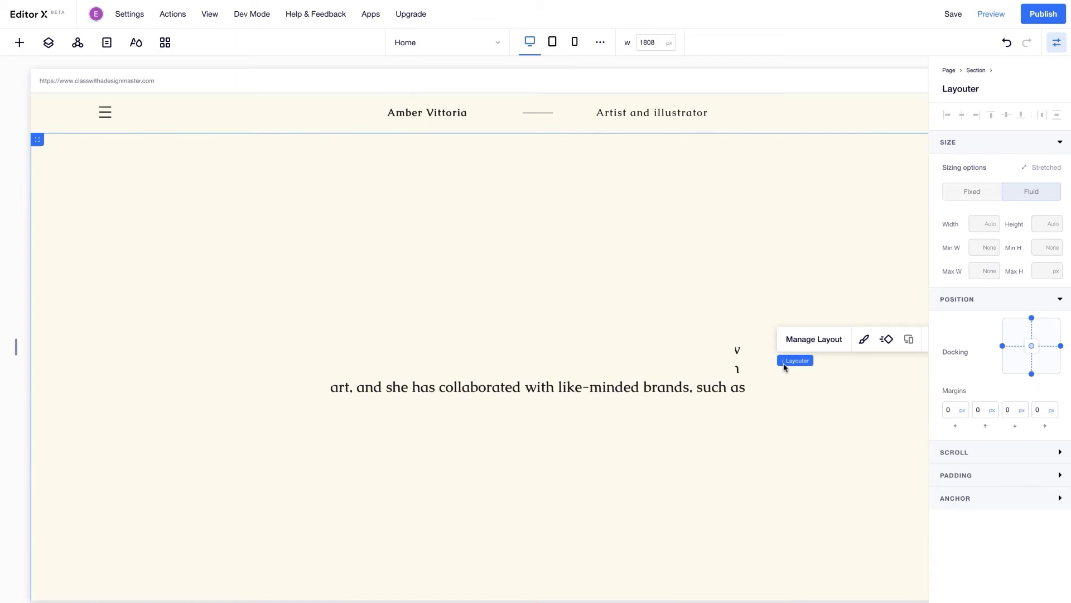
{"action": "left_click", "coordinate": [49, 45]}
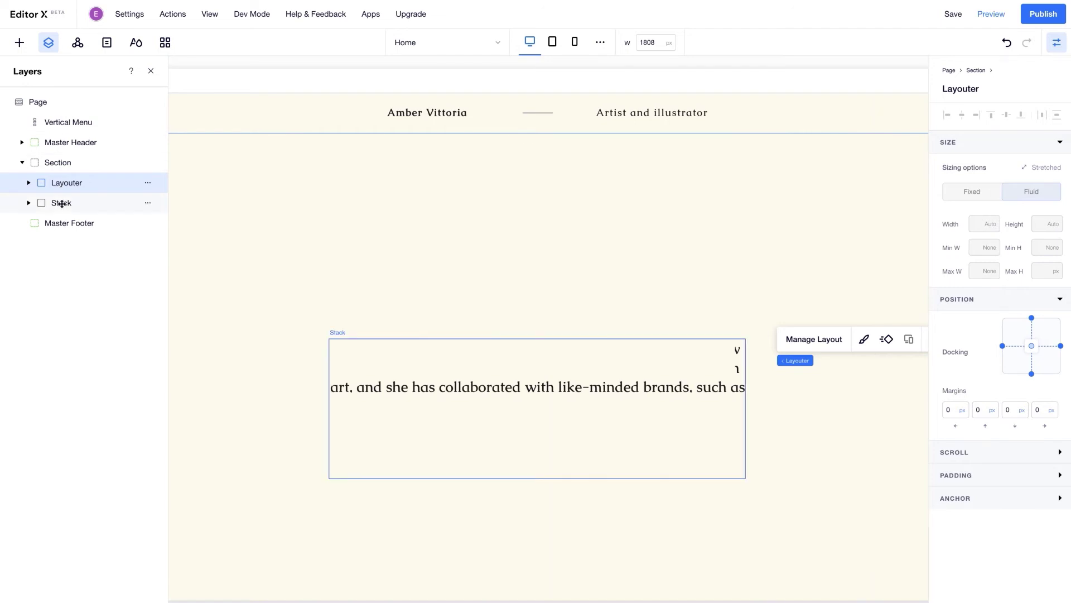
{"action": "left_click_drag", "start_coordinate": [61, 204], "coordinate": [65, 180]}
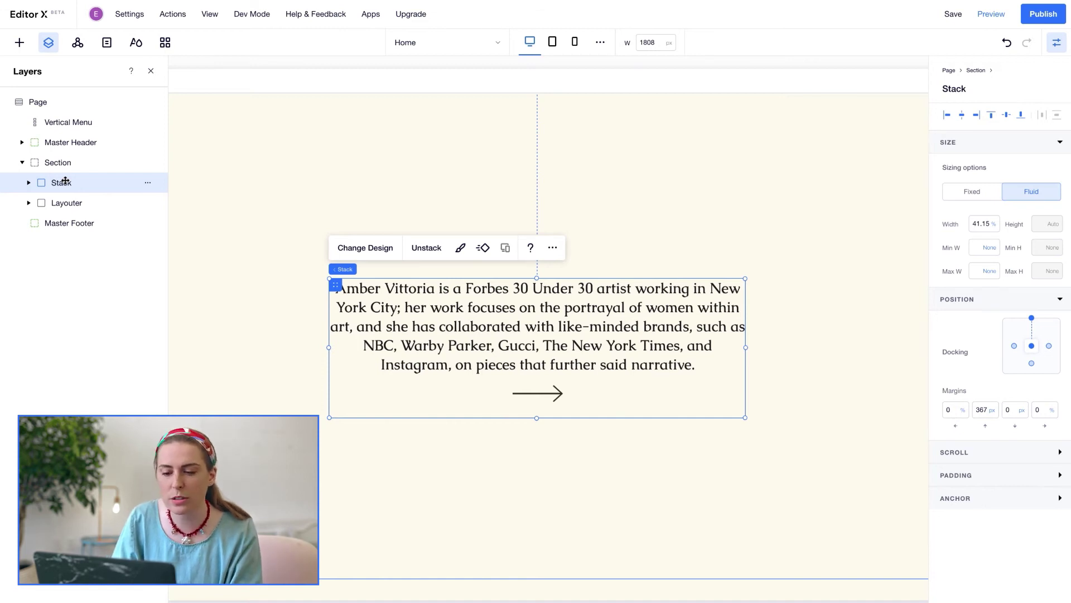
Step: Switch the Layouter's display type to Slider in Manage Layout
{"action": "left_click", "coordinate": [82, 204]}
{"action": "left_click", "coordinate": [152, 71]}
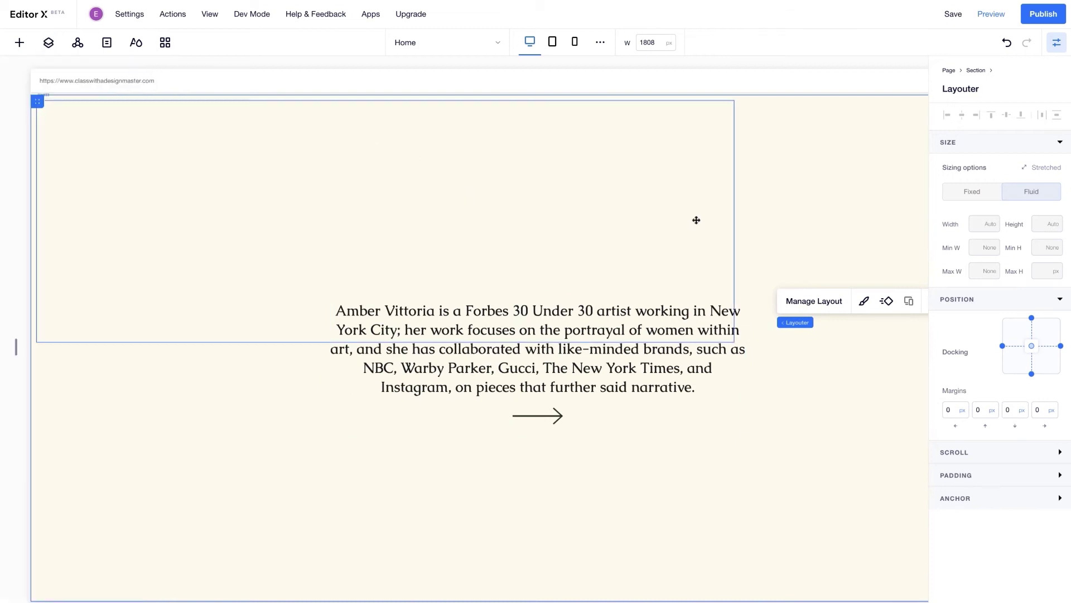
{"action": "left_click", "coordinate": [824, 307]}
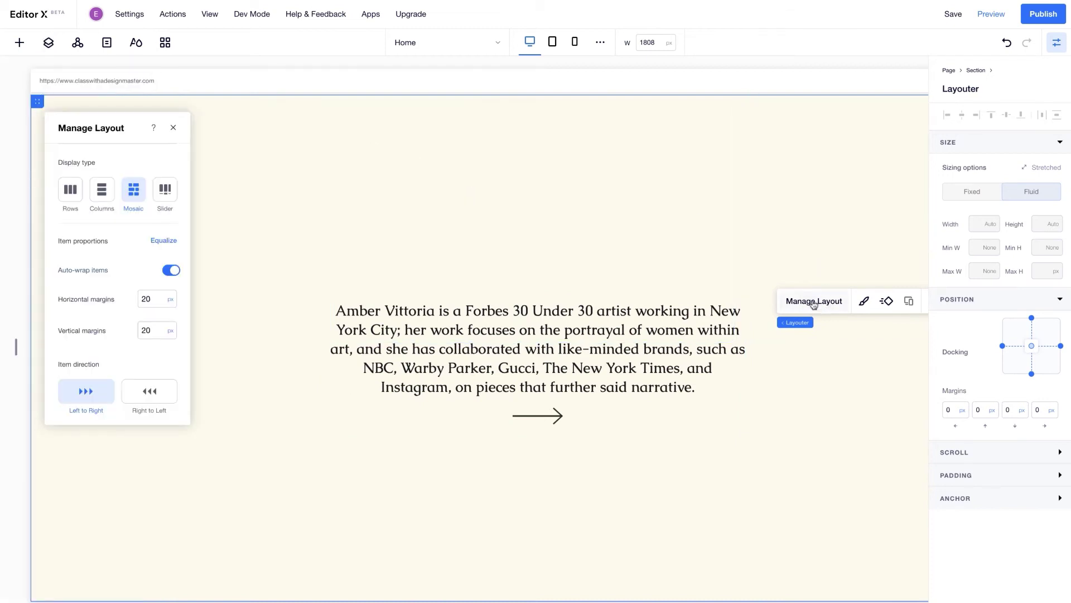
{"action": "left_click", "coordinate": [166, 192]}
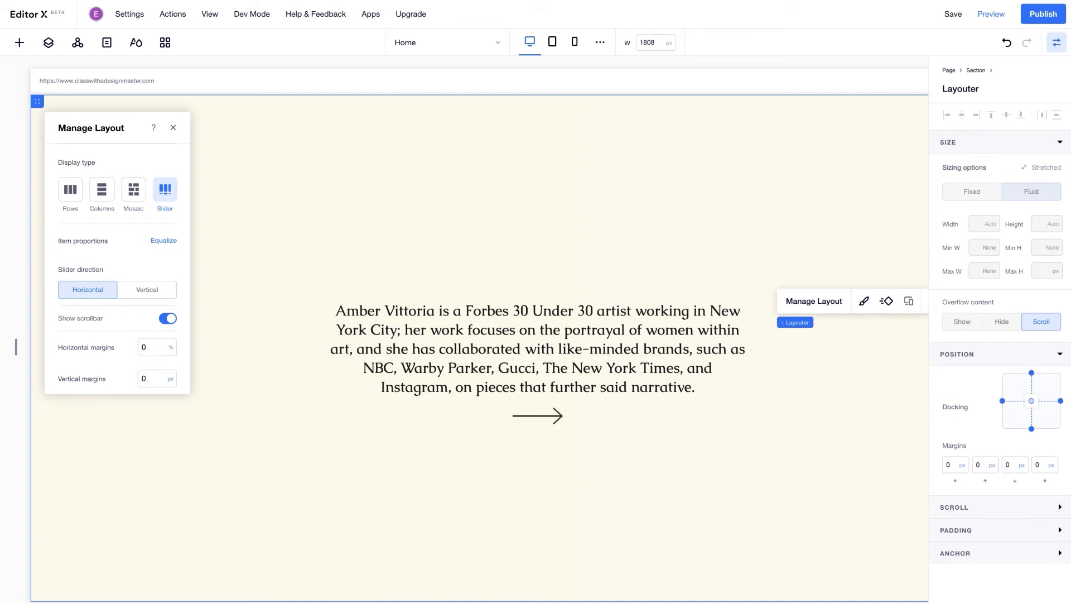
{"action": "left_click", "coordinate": [173, 127]}
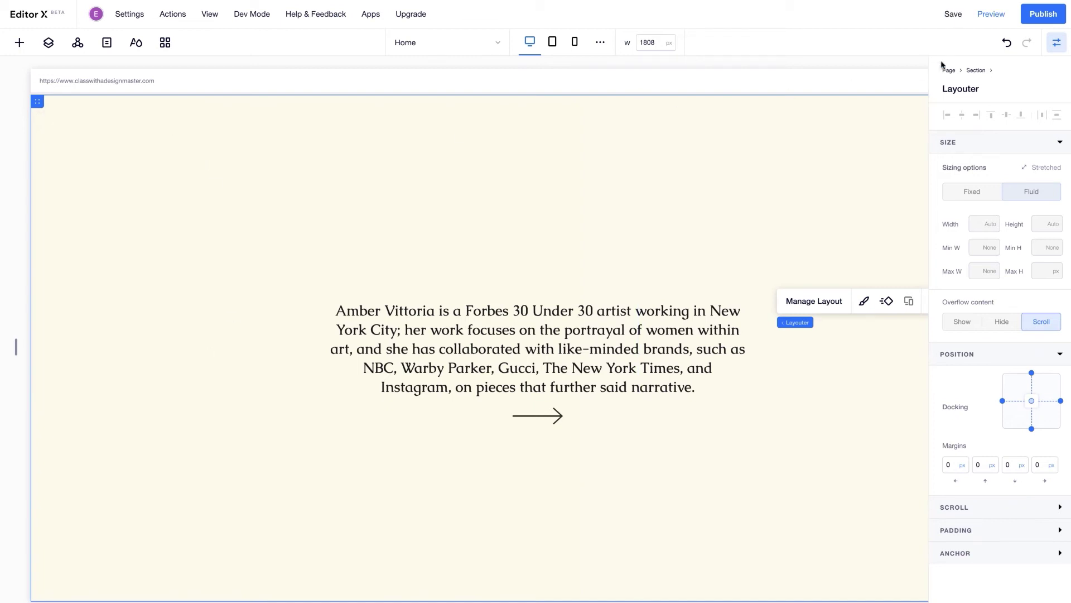
{"action": "left_click", "coordinate": [1057, 49]}
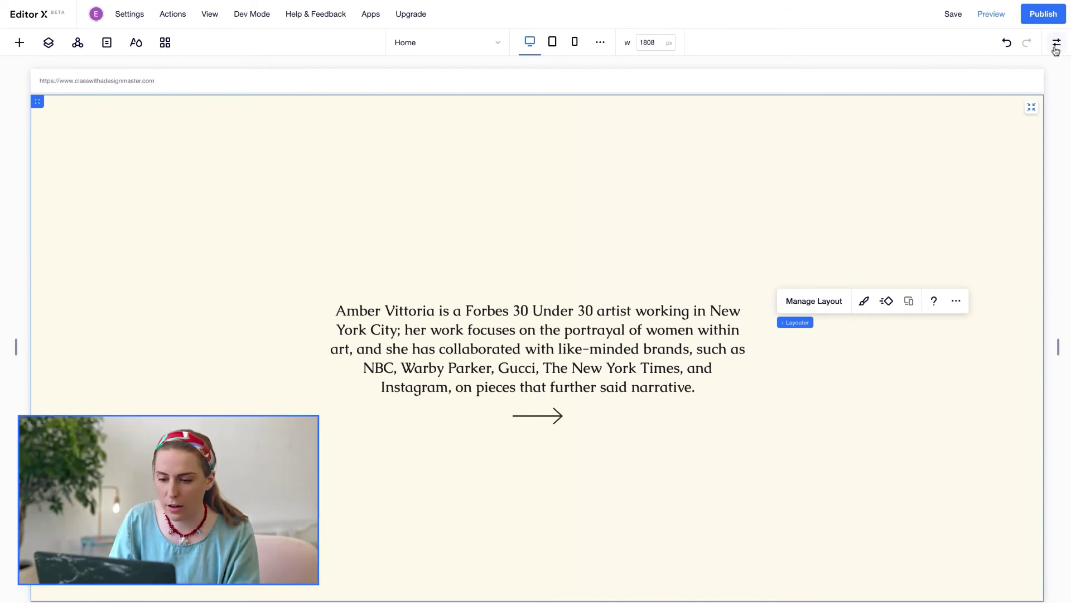
Step: Drag an uploaded artwork image into a slider item and enlarge it to fill the item
{"action": "left_click", "coordinate": [19, 44]}
{"action": "left_click", "coordinate": [57, 175]}
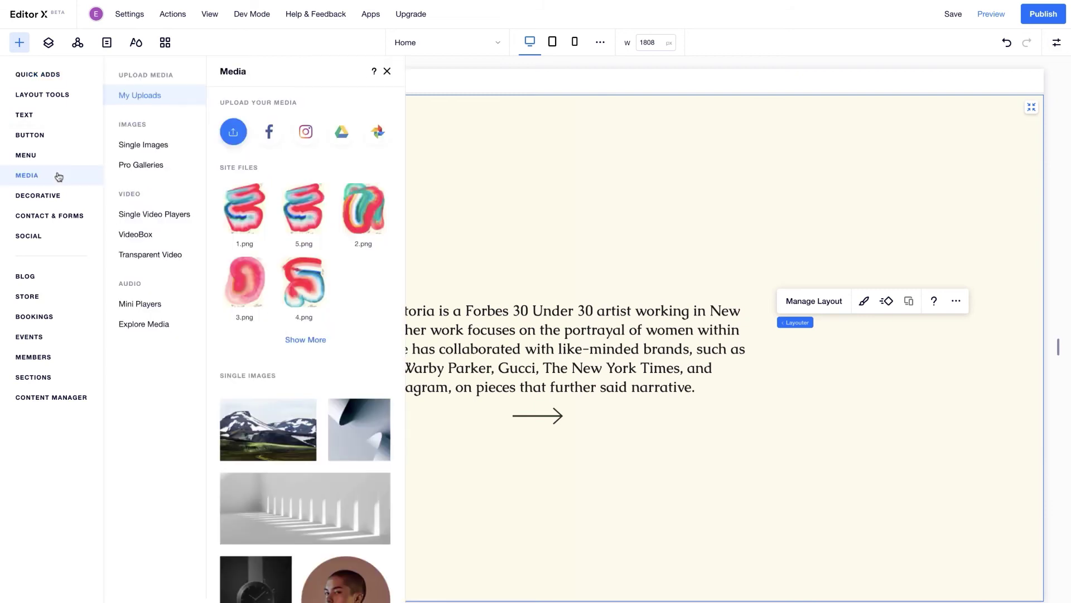
{"action": "left_click_drag", "start_coordinate": [364, 209], "coordinate": [195, 449]}
{"action": "left_click_drag", "start_coordinate": [329, 295], "coordinate": [838, 358]}
{"action": "scroll", "coordinate": [859, 314], "scroll_direction": "up", "scroll_amount": 1}
{"action": "left_click", "coordinate": [19, 43]}
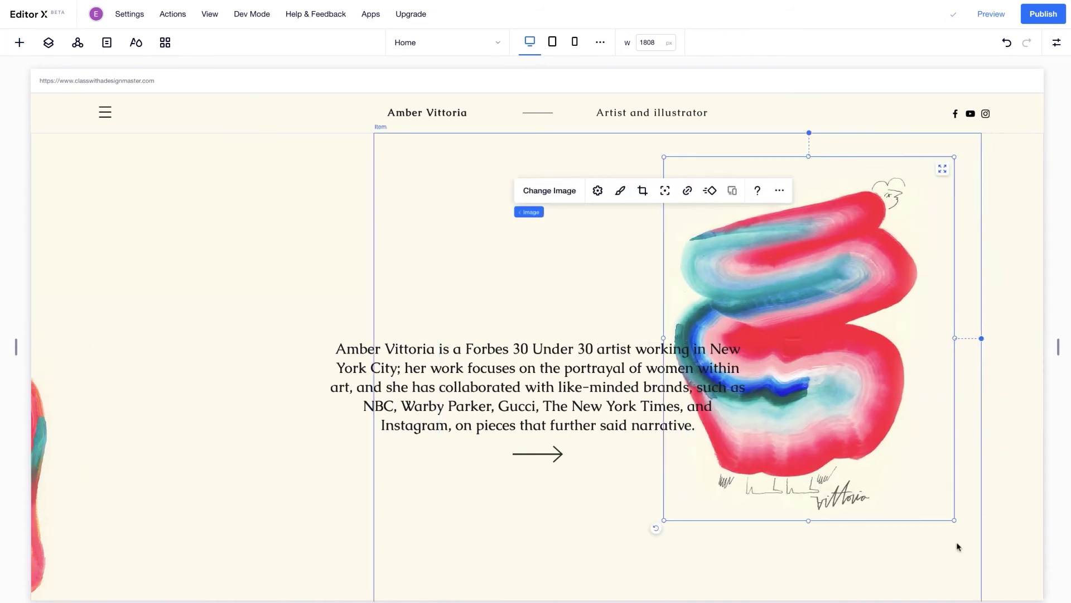
Step: Add more uploaded artworks to the slider items, undoing one misplacement and repositioning the pink image
{"action": "left_click", "coordinate": [17, 44]}
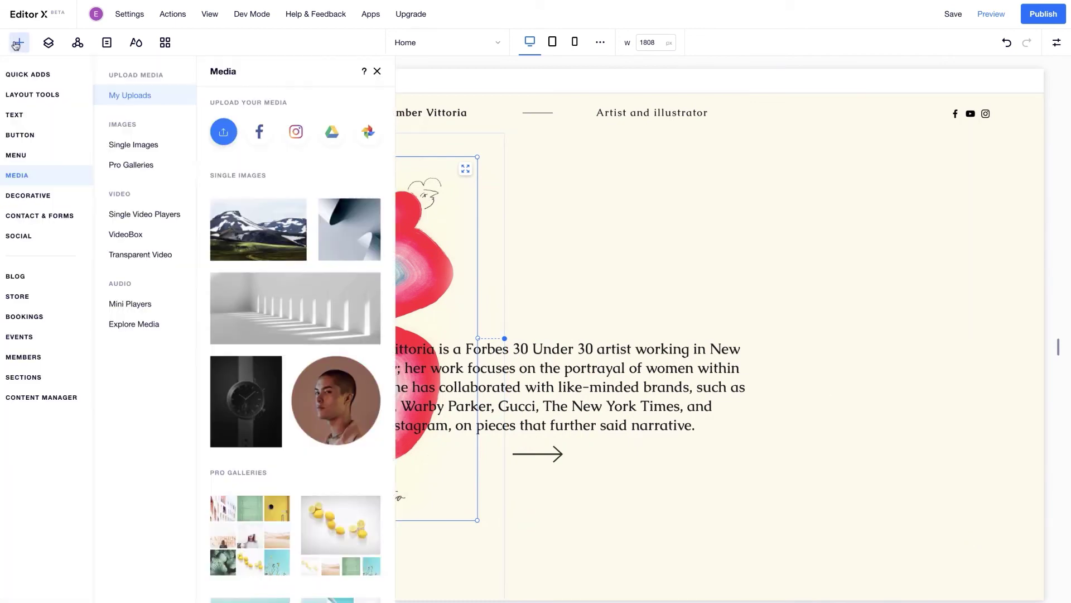
{"action": "left_click_drag", "start_coordinate": [354, 221], "coordinate": [872, 410]}
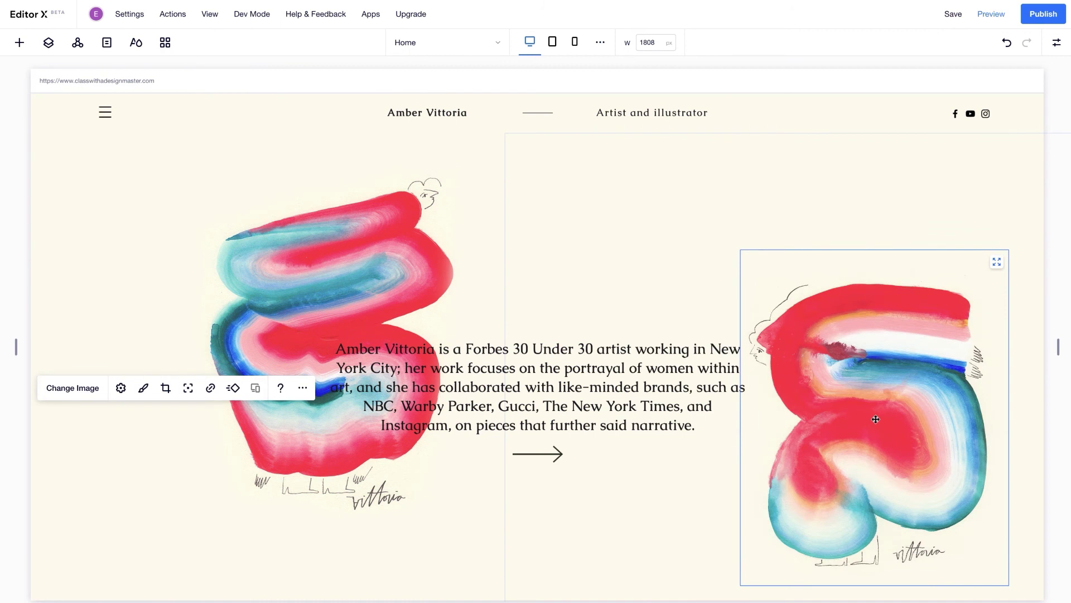
{"action": "key", "text": "ctrl+z"}
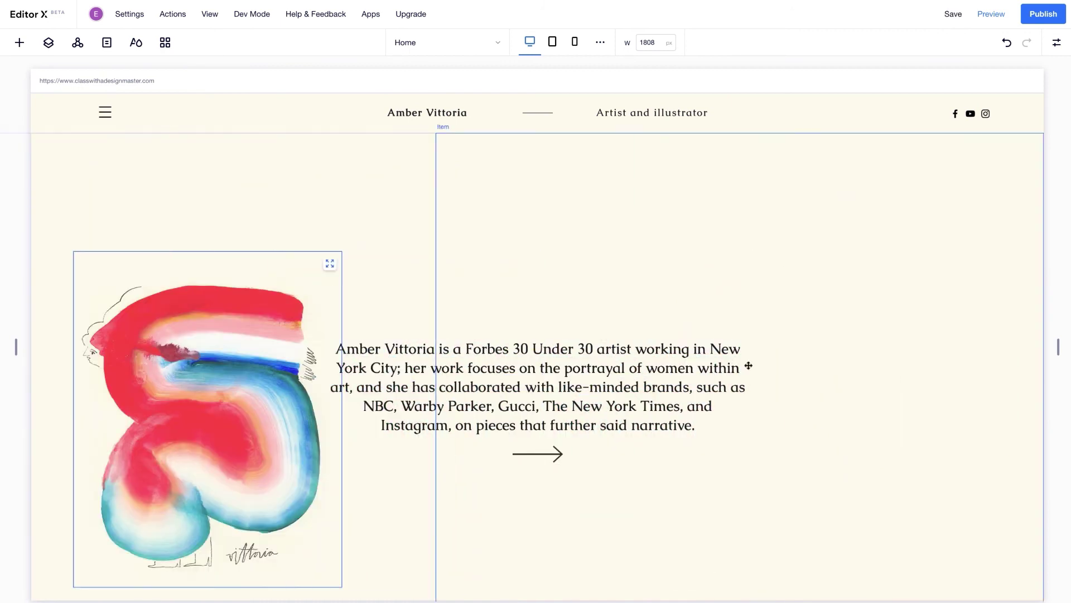
{"action": "left_click", "coordinate": [19, 42]}
{"action": "left_click_drag", "start_coordinate": [239, 282], "coordinate": [904, 327]}
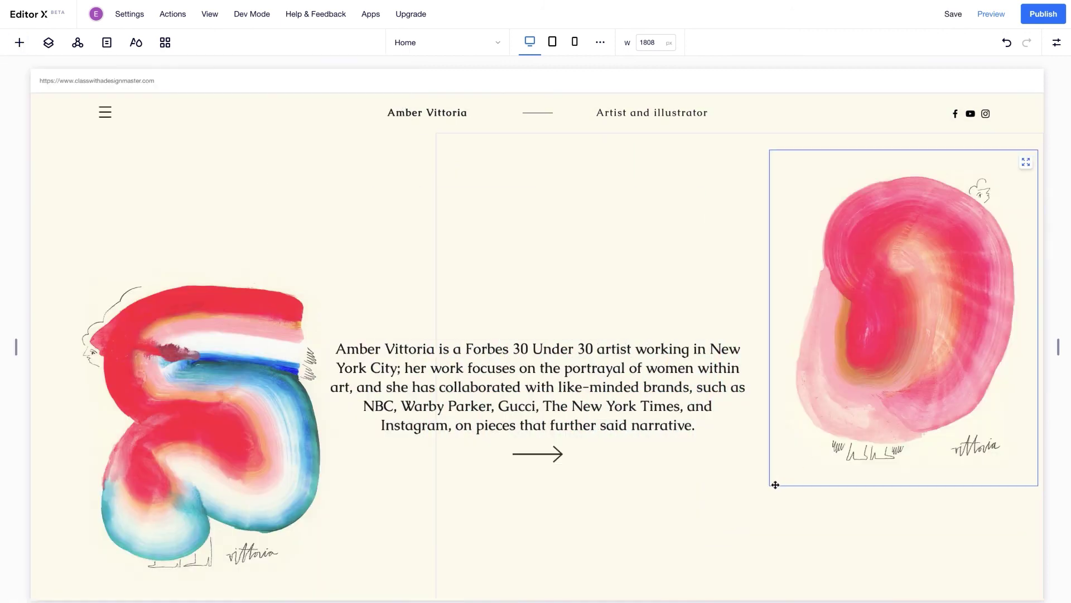
{"action": "left_click_drag", "start_coordinate": [785, 471], "coordinate": [965, 477]}
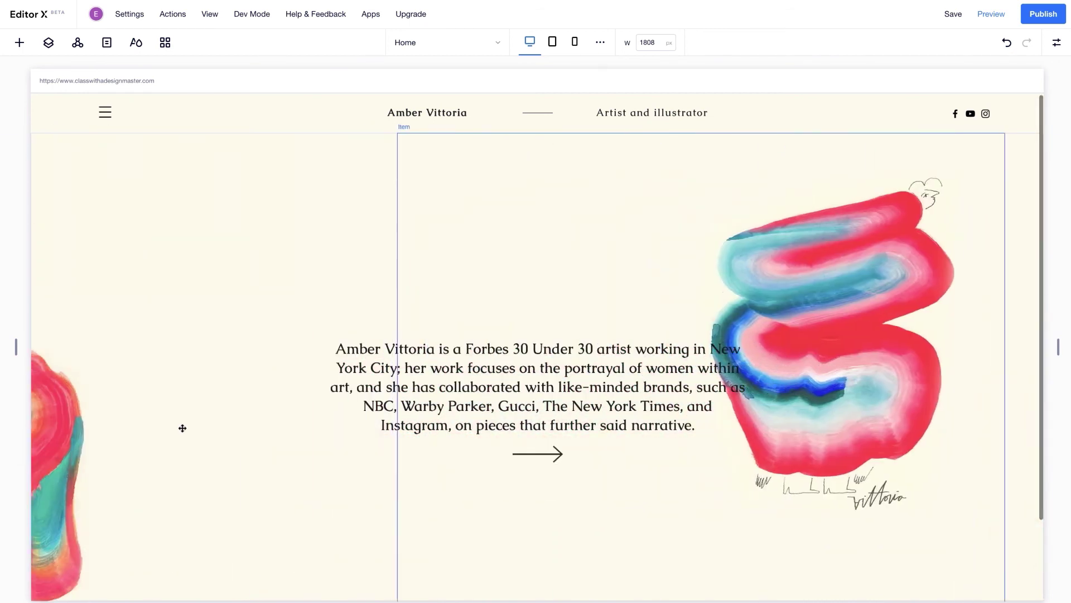
Step: Drop the teal-and-red artwork image into the leftmost slider item and adjust its margins there
{"action": "left_click_drag", "start_coordinate": [738, 278], "coordinate": [29, 265]}
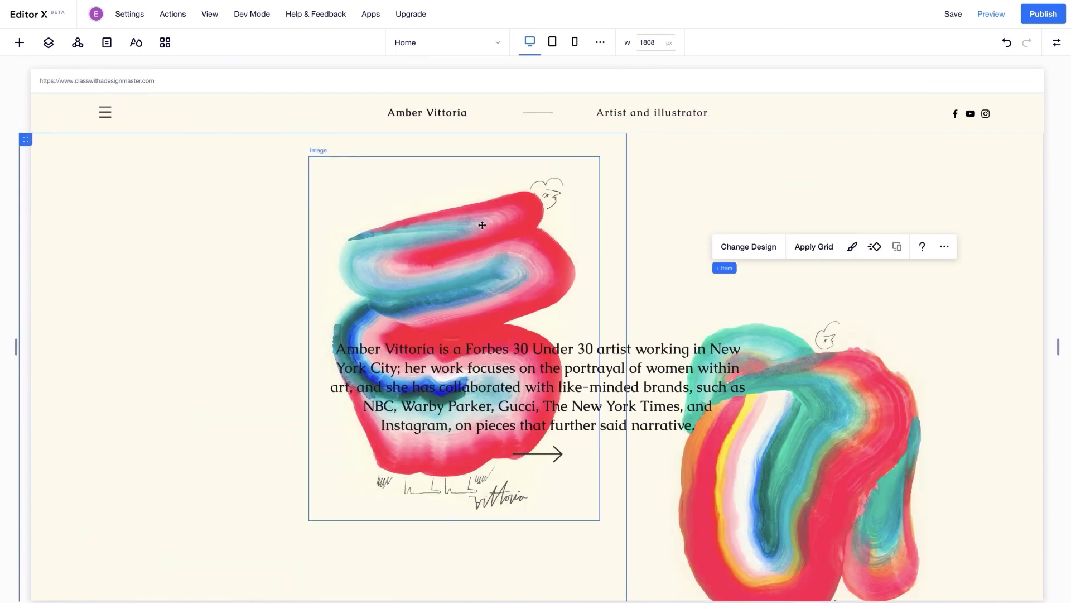
{"action": "left_click_drag", "start_coordinate": [480, 223], "coordinate": [242, 238]}
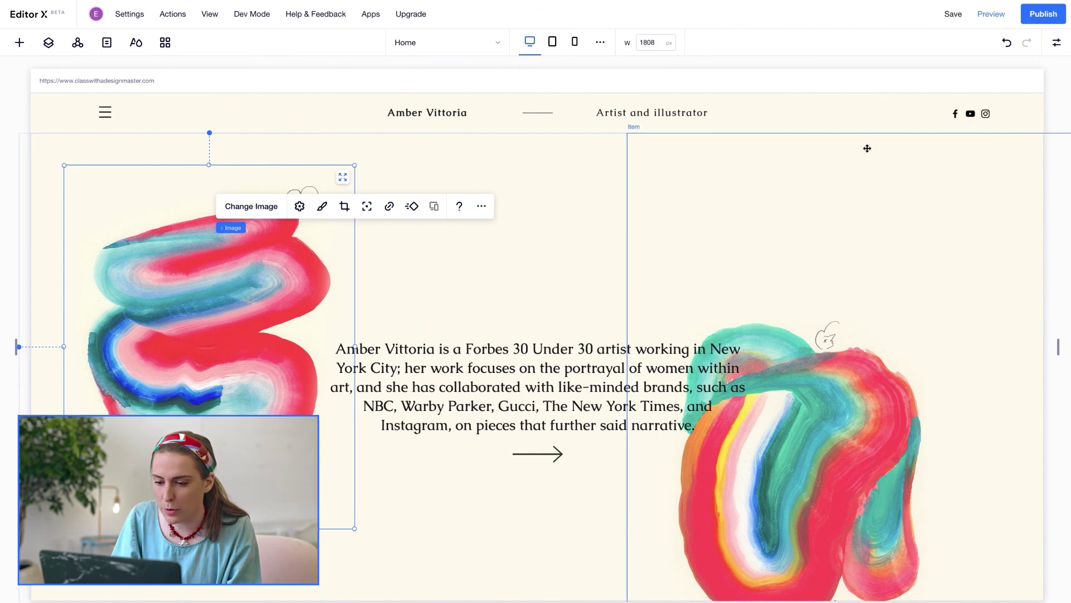
Step: Preview the site to see the bio text framed by the teal-and-red and multicoloured artworks
{"action": "left_click", "coordinate": [990, 14]}
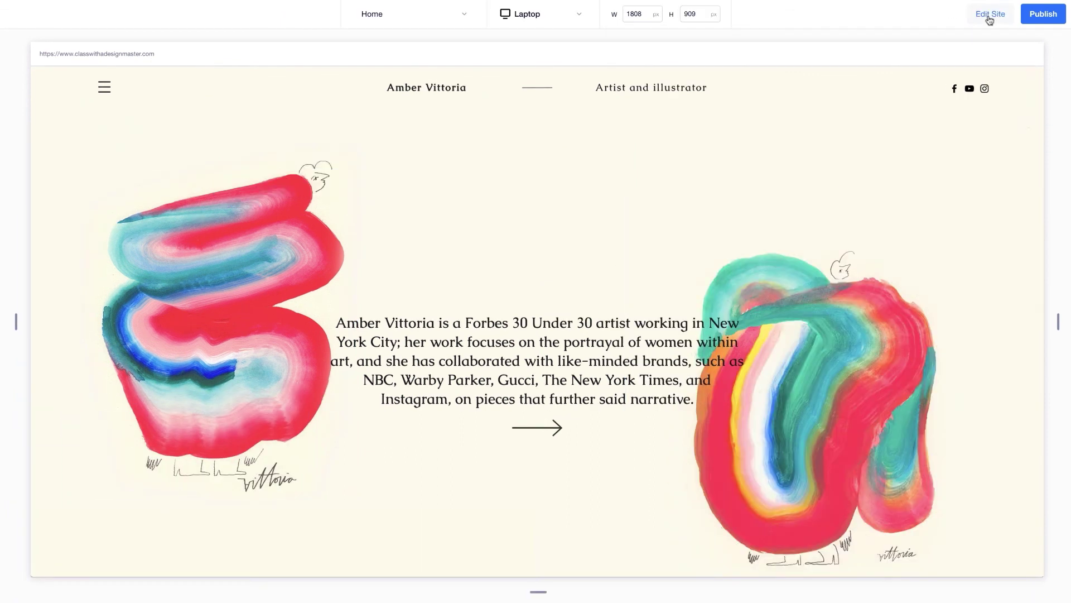